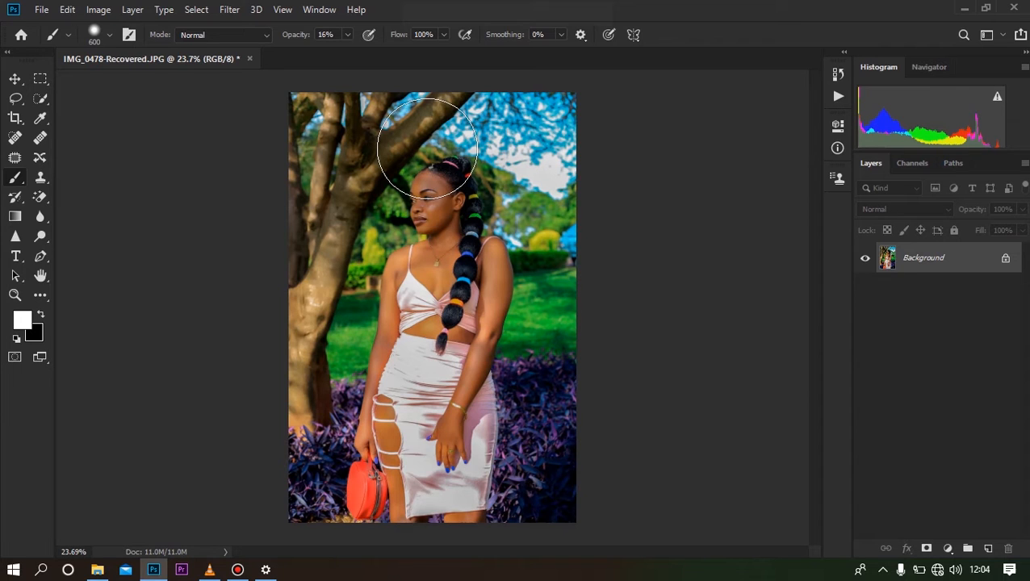
Duplicate the Background layer and create an automatic subject selection of the woman on the copy
right_click(932, 266)
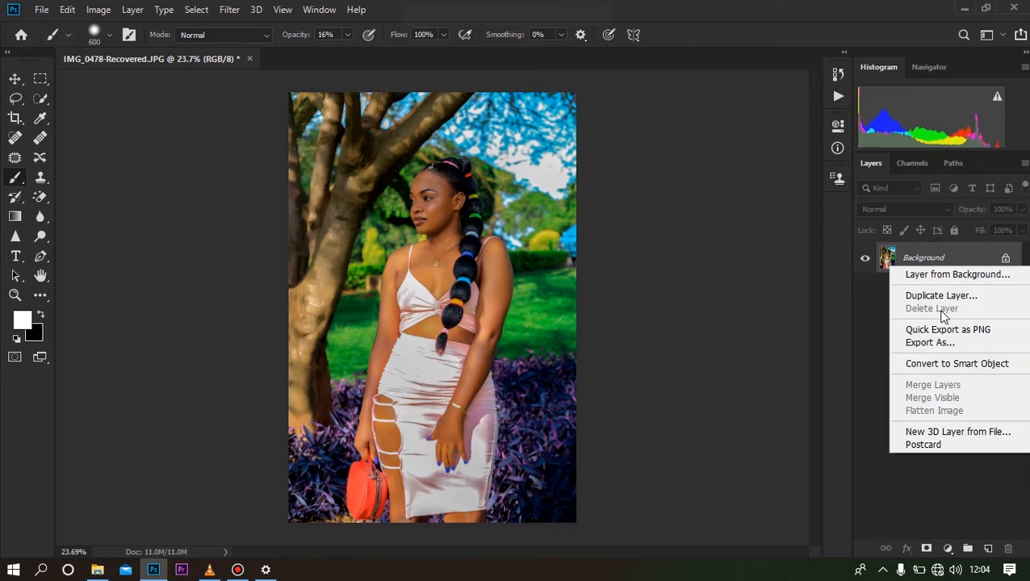
left_click(938, 296)
left_click(641, 148)
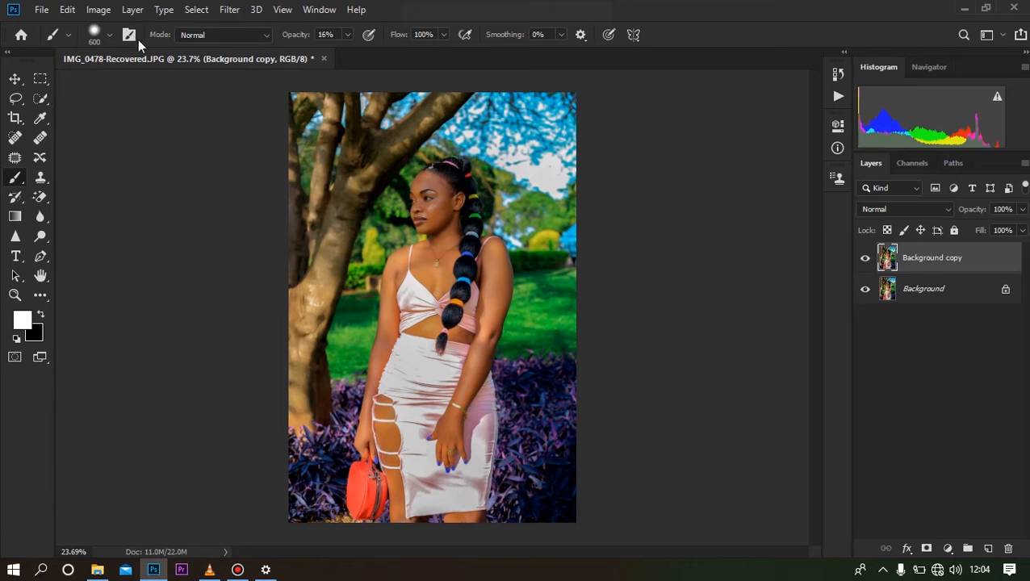
left_click(196, 10)
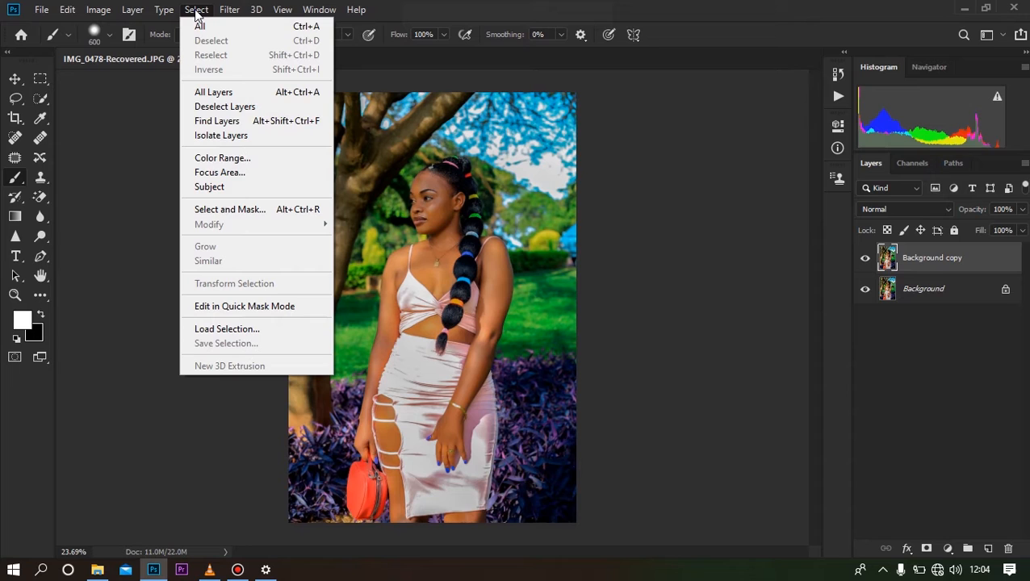
left_click(211, 188)
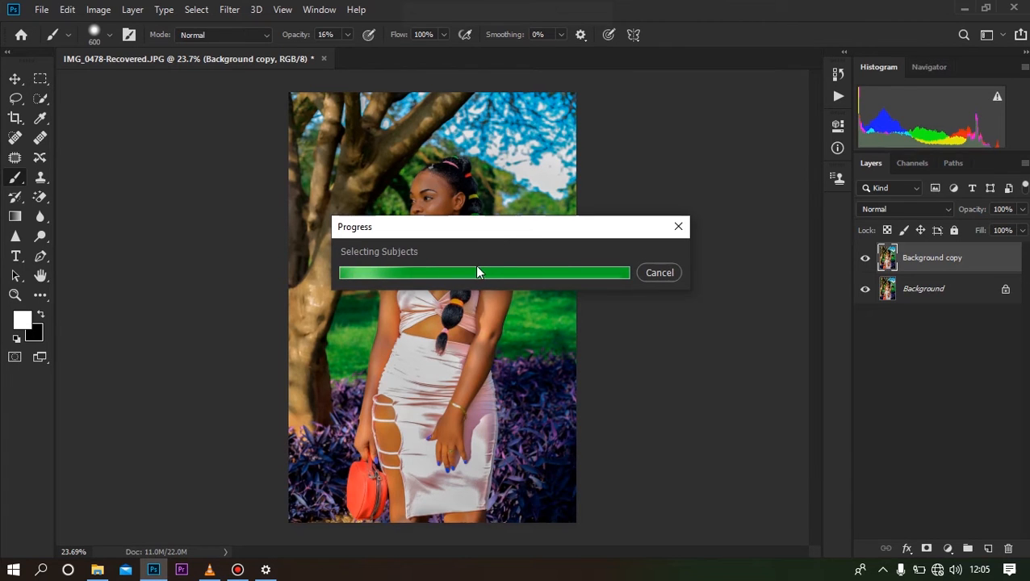
Examine the selection outline around the head, hair and body, down to the red handbag
scroll(476, 265, "down", 2)
scroll(474, 265, "up", 3)
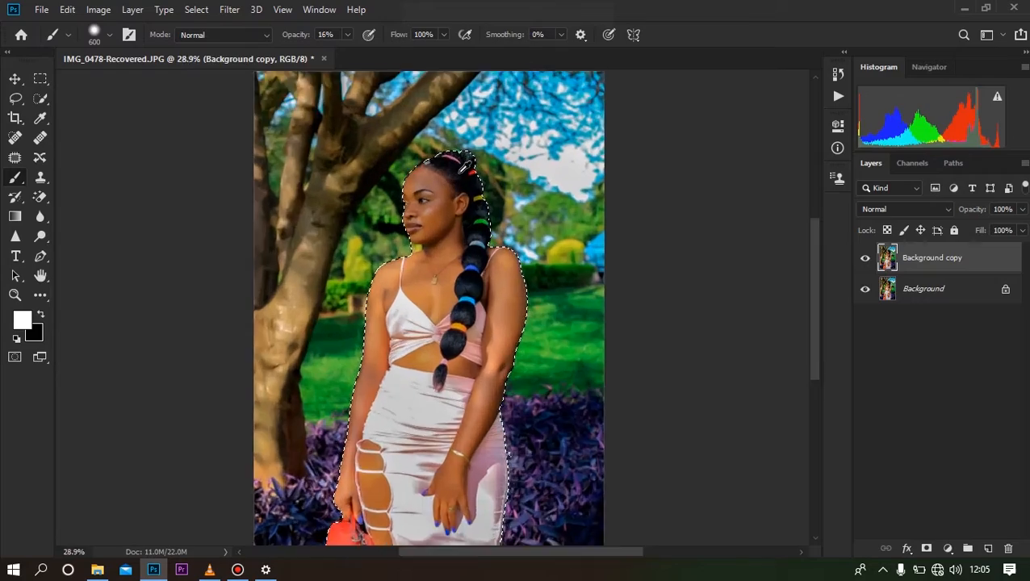
scroll(451, 144, "up", 6)
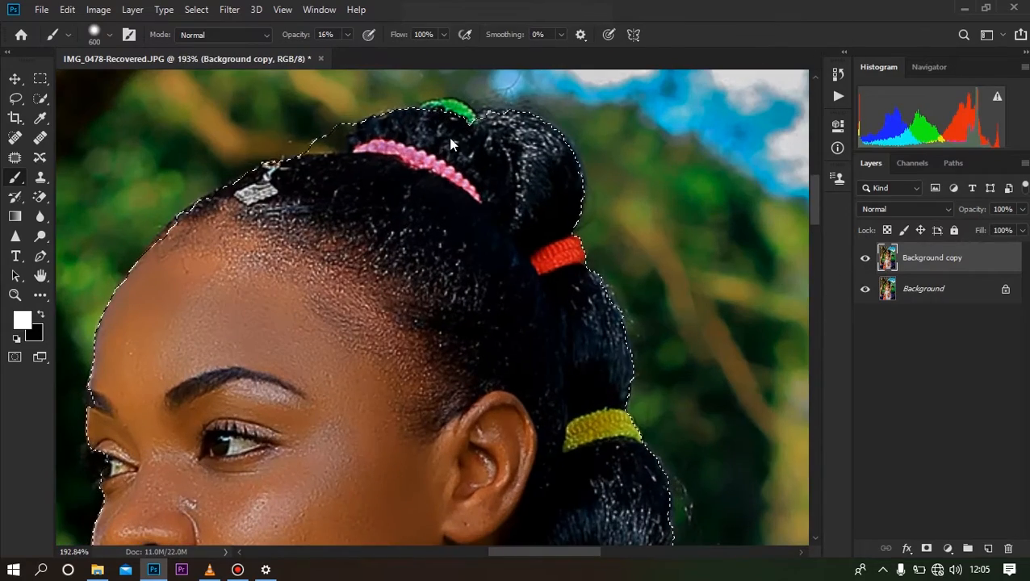
scroll(227, 223, "down", 5)
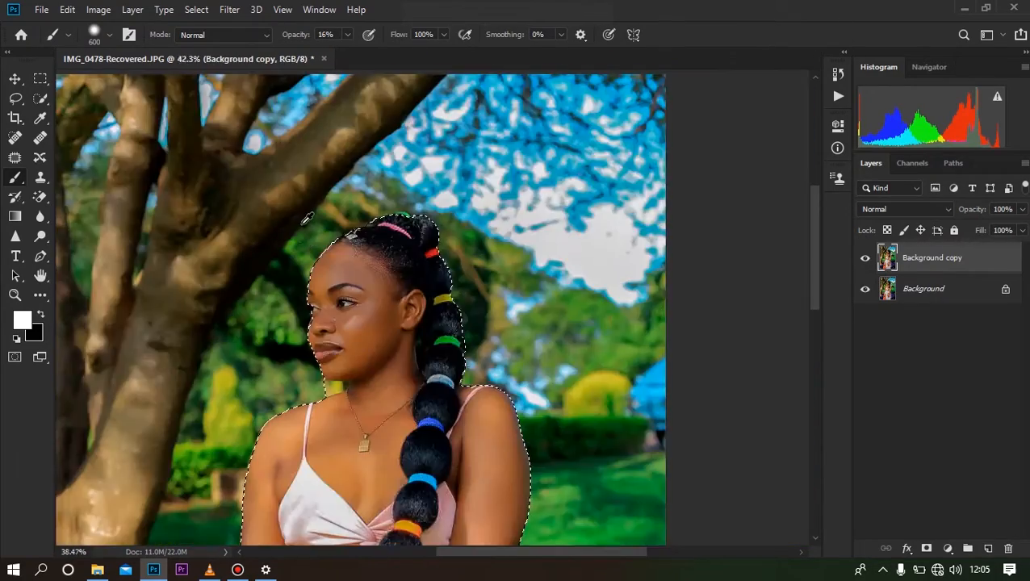
scroll(307, 219, "down", 4)
scroll(299, 396, "up", 4)
scroll(356, 431, "down", 2)
scroll(356, 430, "up", 5)
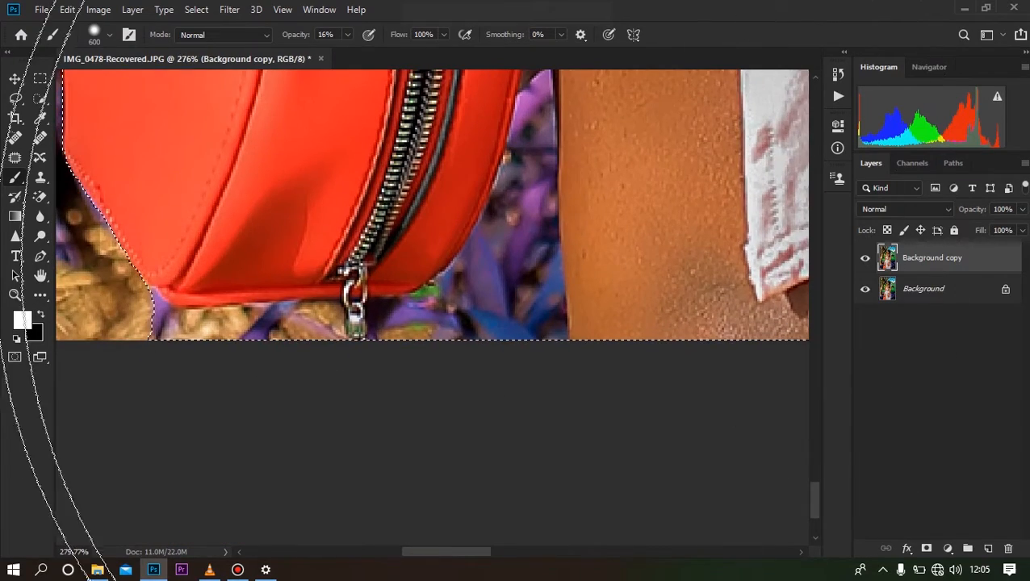
Activate the Quick Selection tool and reduce its brush size to 10 px
left_click(39, 100)
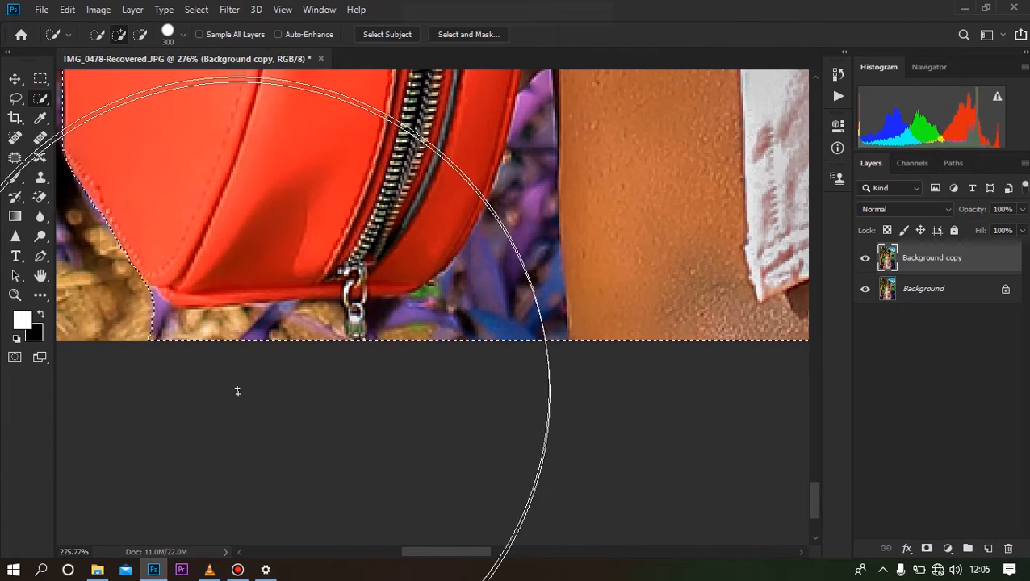
key("bracketleft")
key("bracketleft")
key("bracketleft")
key("bracketleft")
key("bracketleft")
key("bracketleft")
key("bracketleft")
key("bracketleft")
key("bracketleft")
key("bracketleft")
key("bracketleft")
key("bracketleft")
key("bracketleft")
key("bracketleft")
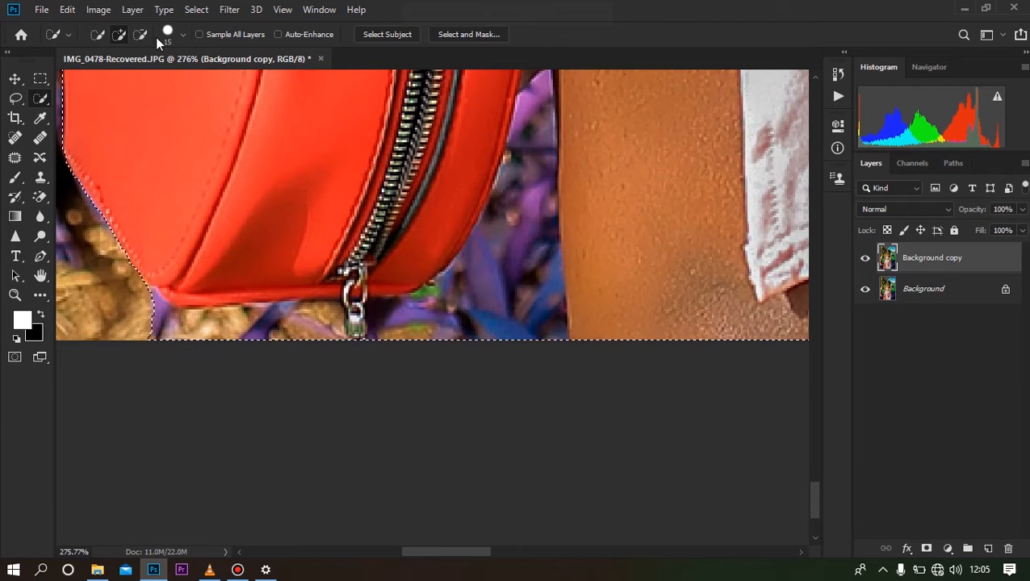
left_click(183, 35)
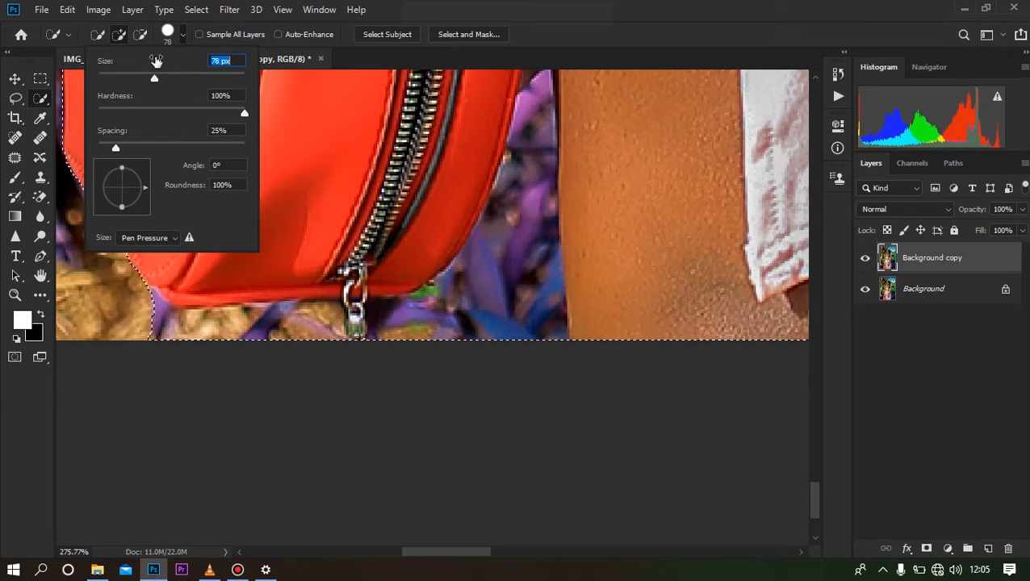
left_click_drag(156, 61, 149, 61)
left_click(184, 35)
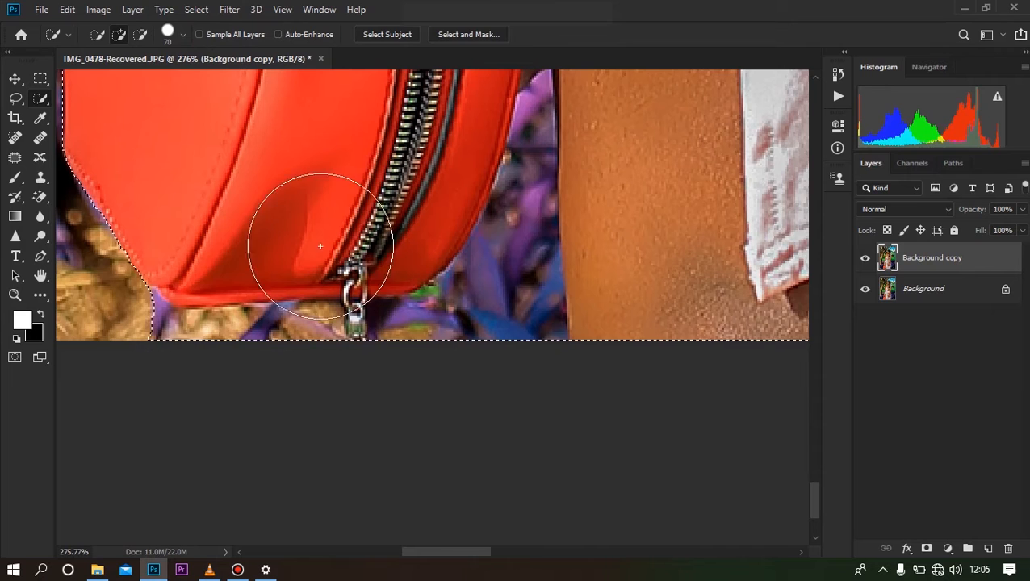
key("bracketleft")
key("bracketleft")
key("bracketleft")
key("bracketleft")
key("bracketleft")
key("bracketleft")
key("bracketleft")
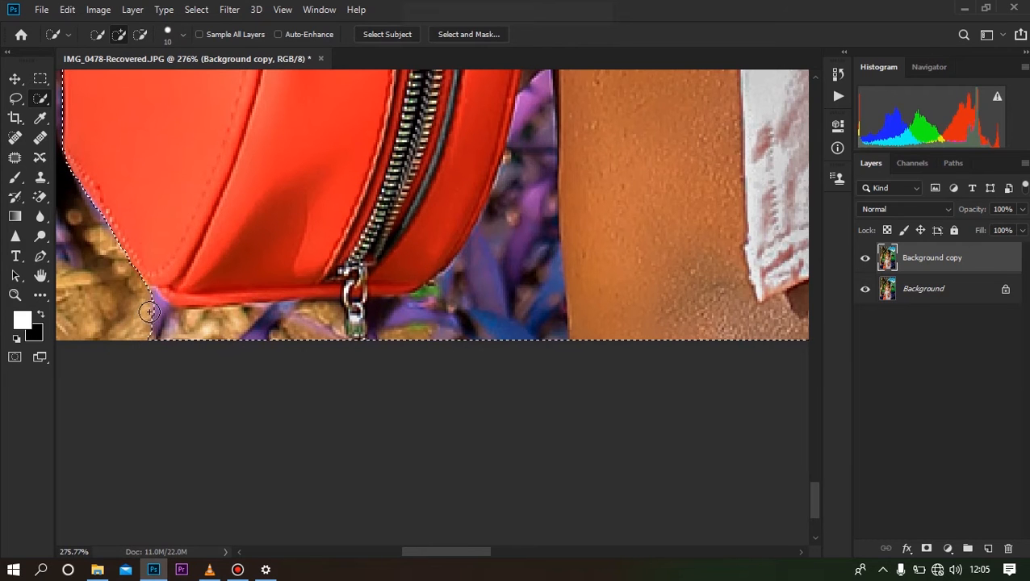
Subtract the ground and leaves beneath the red handbag from the selection, keeping the zipper pull selected
key("alt")
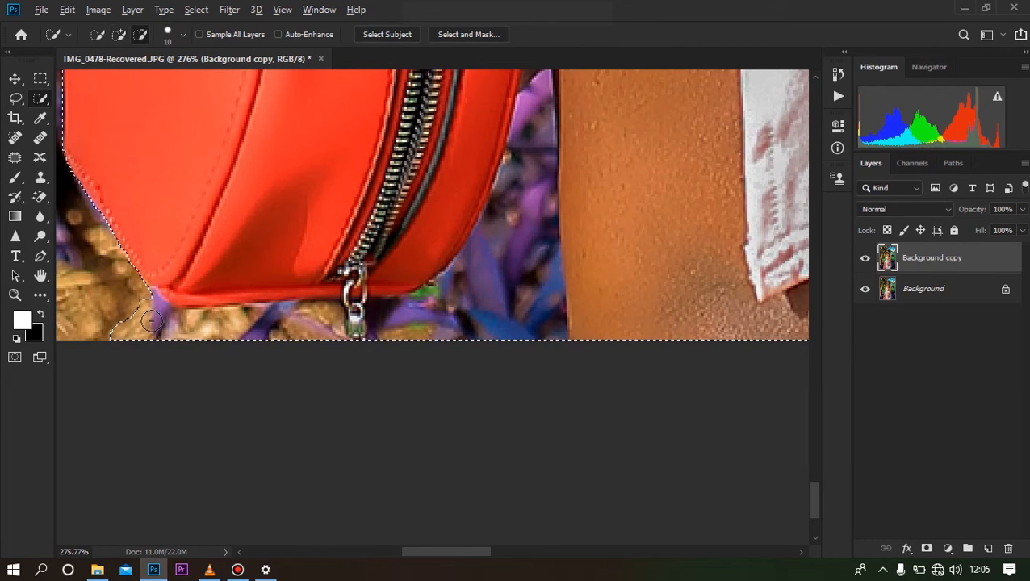
mouse_move(143, 319)
left_mouse_down()
mouse_move(157, 333)
mouse_move(151, 325)
left_mouse_up()
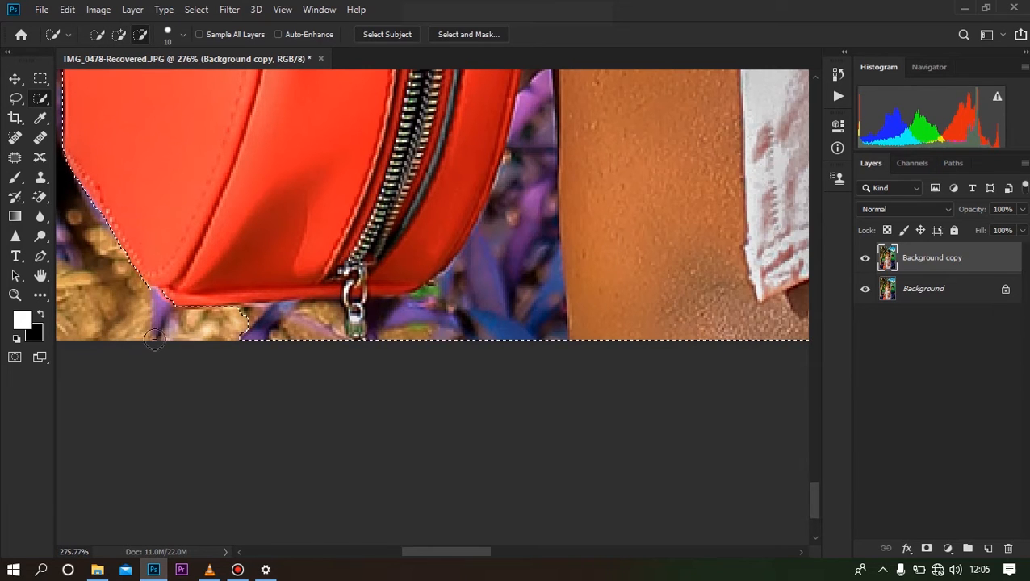
mouse_move(212, 337)
left_mouse_down()
mouse_move(300, 331)
mouse_move(247, 332)
mouse_move(287, 304)
mouse_move(283, 293)
mouse_move(245, 317)
mouse_move(287, 309)
left_mouse_up()
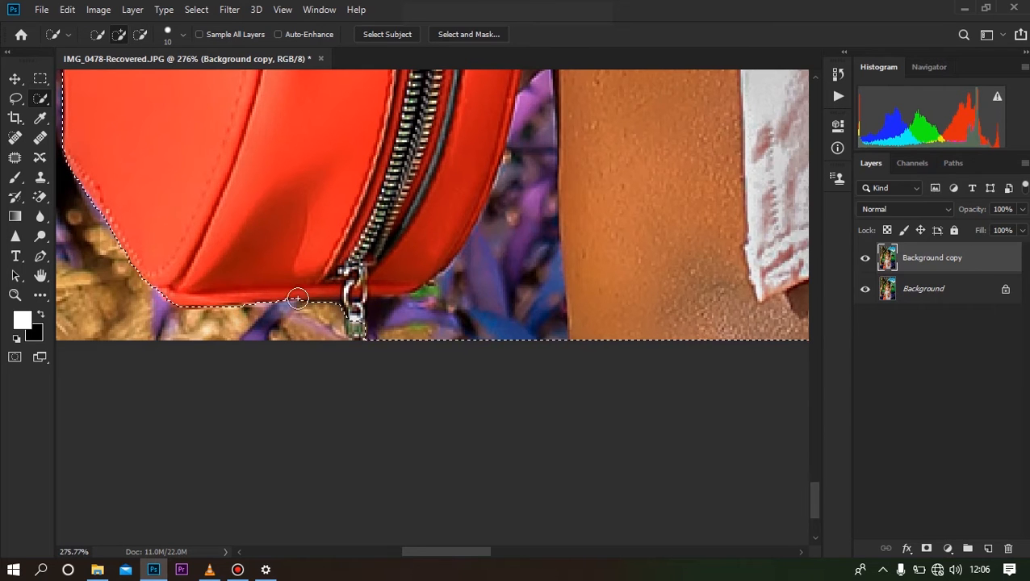
left_click(356, 326)
mouse_move(389, 330)
left_mouse_down()
mouse_move(410, 308)
mouse_move(469, 285)
mouse_move(504, 218)
mouse_move(533, 209)
left_mouse_up()
Reduce the brush size to 7 px and subtract the purple leaves between the handbag and the leg
scroll(534, 209, "up", 1)
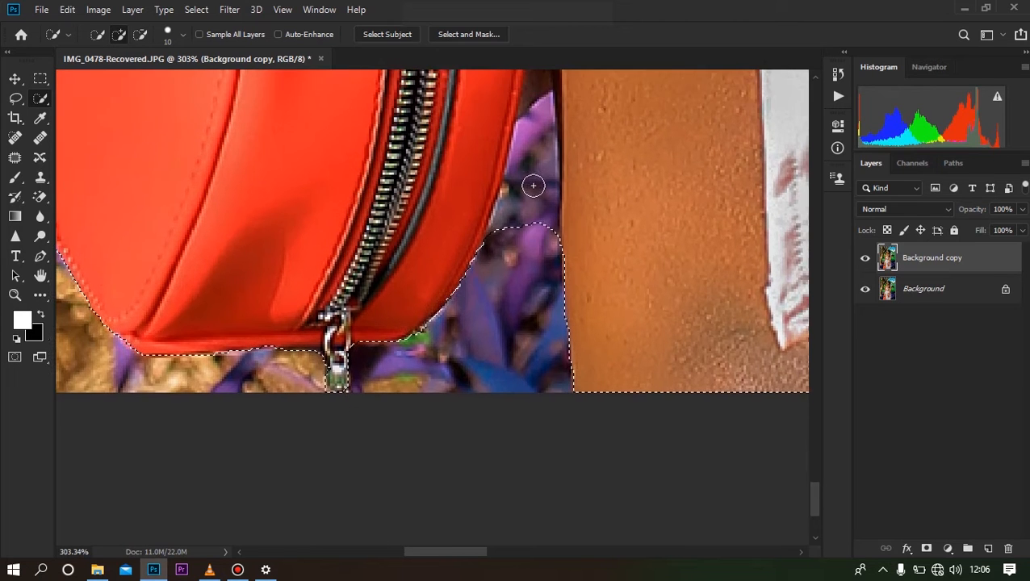
scroll(532, 185, "up", 1)
key("bracketleft")
key("bracketleft")
key("bracketleft")
mouse_move(526, 212)
left_mouse_down()
mouse_move(527, 252)
mouse_move(545, 158)
left_mouse_up()
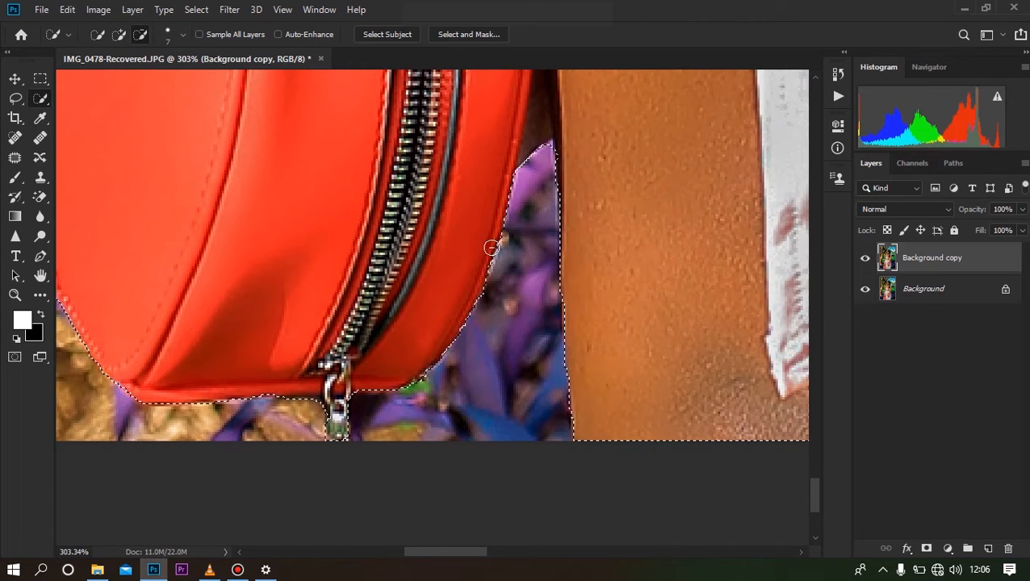
Subtract the purple foliage between the legs below the skirt hem from the selection
scroll(491, 248, "down", 5)
scroll(534, 305, "up", 5)
left_click_drag(467, 217, 467, 222)
mouse_move(520, 184)
left_mouse_down()
mouse_move(532, 239)
mouse_move(552, 168)
left_mouse_up()
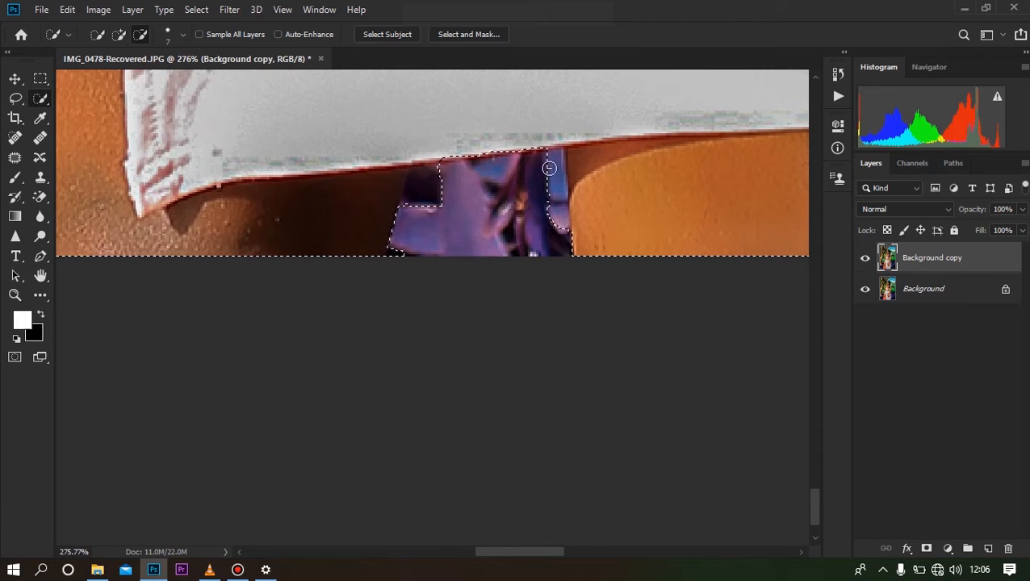
mouse_move(432, 181)
left_mouse_down()
mouse_move(425, 229)
mouse_move(421, 204)
mouse_move(397, 262)
left_mouse_up()
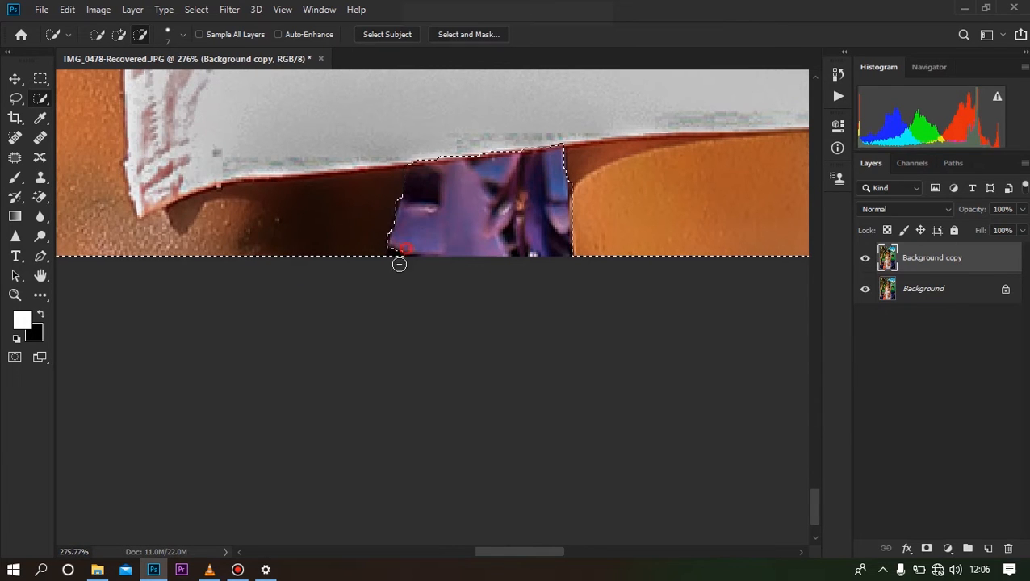
Subtract the background gap between the chin and the shoulder from the selection
scroll(264, 308, "down", 5)
scroll(698, 232, "up", 3)
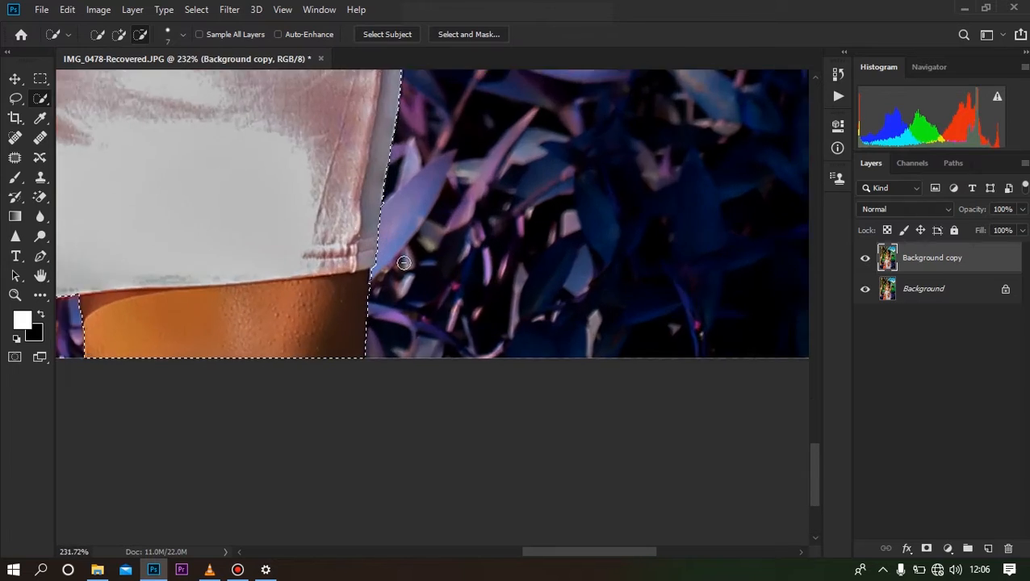
scroll(345, 450, "down", 6)
scroll(355, 403, "up", 10)
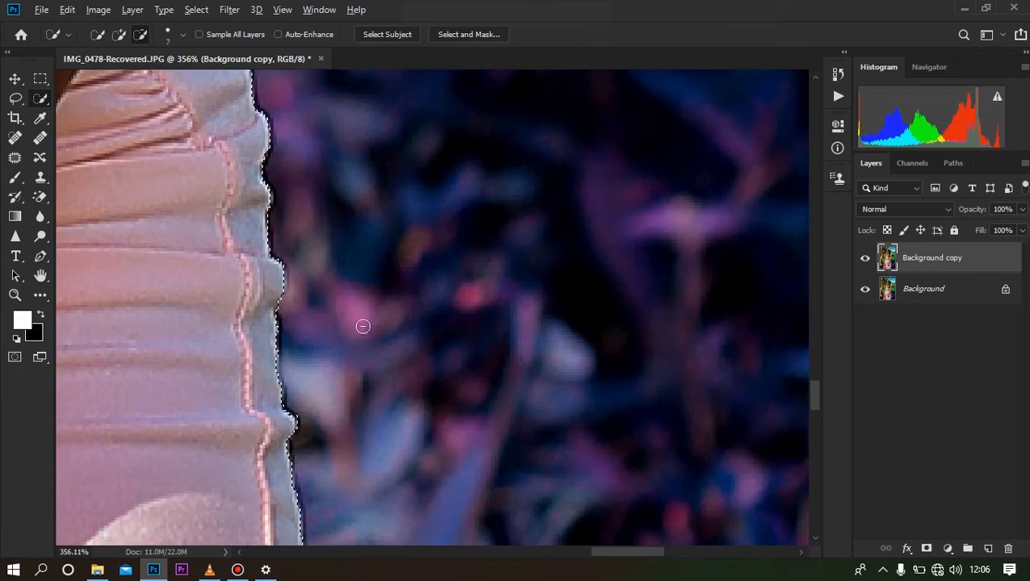
scroll(361, 326, "down", 8)
scroll(369, 274, "up", 4)
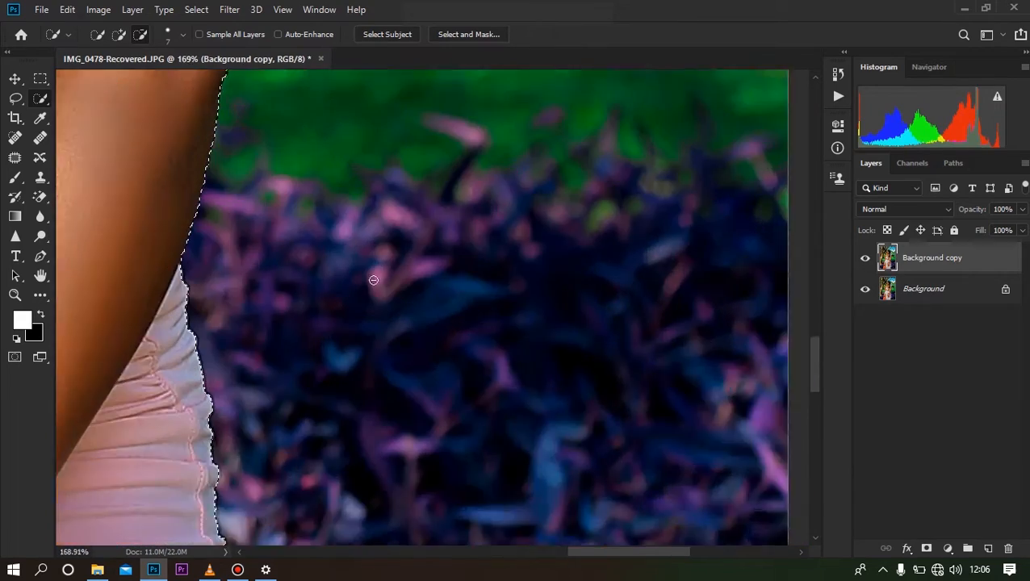
scroll(369, 275, "down", 8)
scroll(424, 242, "up", 10)
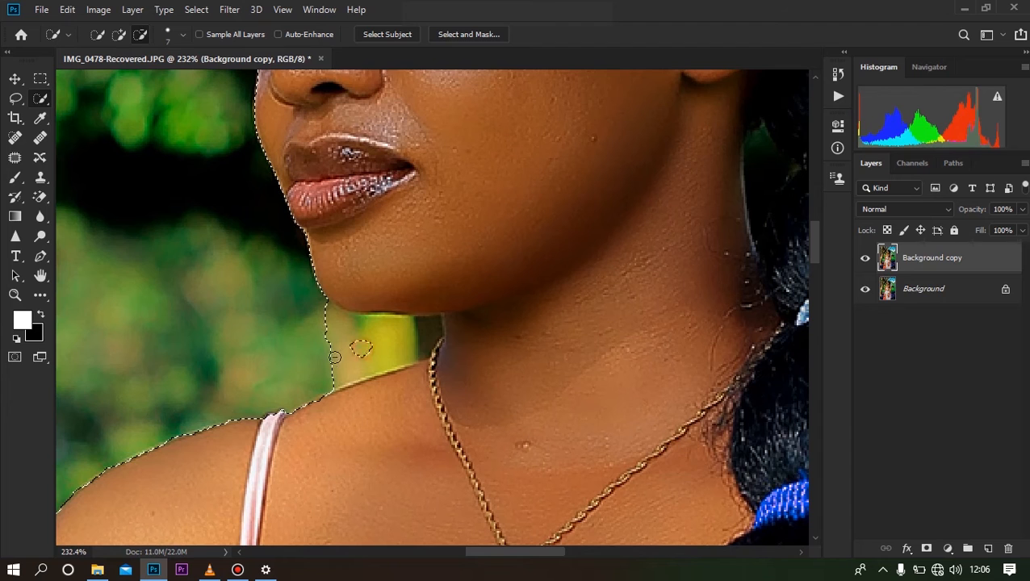
mouse_move(334, 357)
left_mouse_down()
mouse_move(352, 327)
mouse_move(326, 309)
mouse_move(345, 358)
mouse_move(318, 390)
mouse_move(428, 335)
left_mouse_up()
Refine the selection along the top hairline by removing the background in front of the bun and adding back the missed hair
scroll(428, 335, "down", 8)
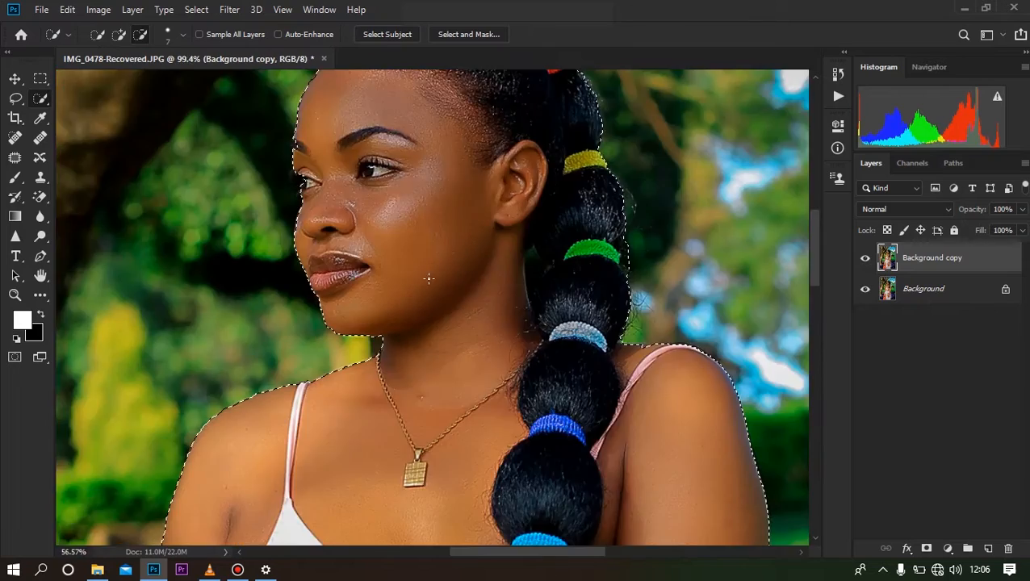
scroll(393, 218, "up", 4)
scroll(393, 217, "up", 5)
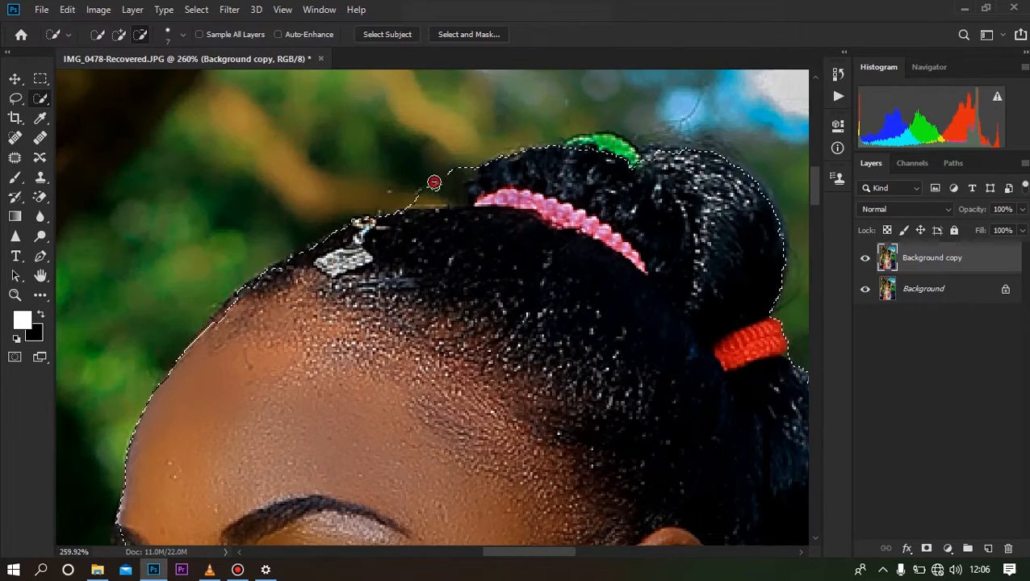
mouse_move(412, 201)
left_mouse_down()
mouse_move(436, 202)
mouse_move(409, 210)
mouse_move(440, 205)
left_mouse_up()
scroll(477, 184, "up", 1)
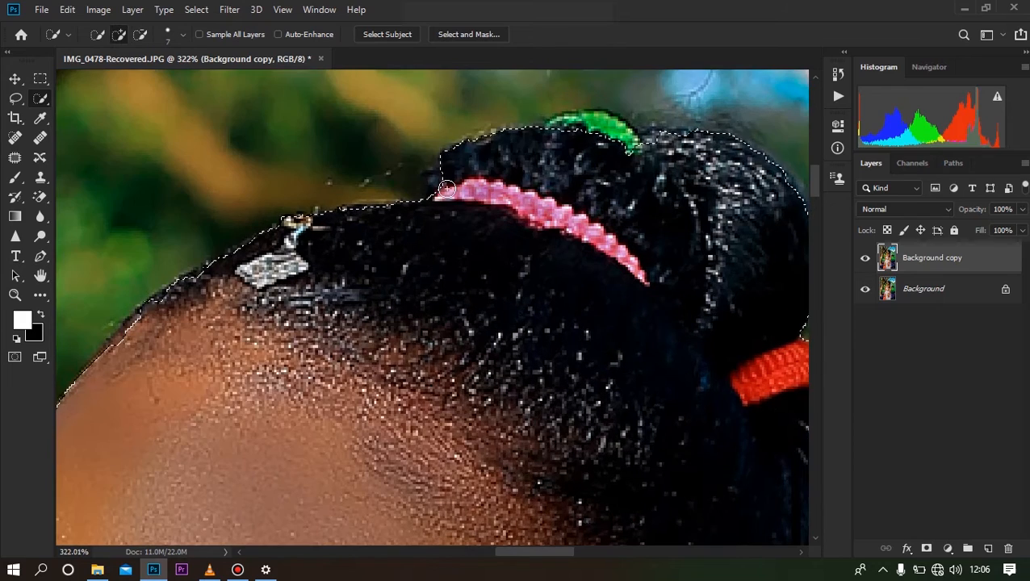
left_click(431, 181)
mouse_move(432, 181)
left_mouse_down()
mouse_move(418, 202)
mouse_move(319, 219)
left_mouse_up()
Add the green hair band on top of the bun to the selection
scroll(638, 181, "down", 3)
scroll(590, 158, "up", 3)
left_click(591, 157)
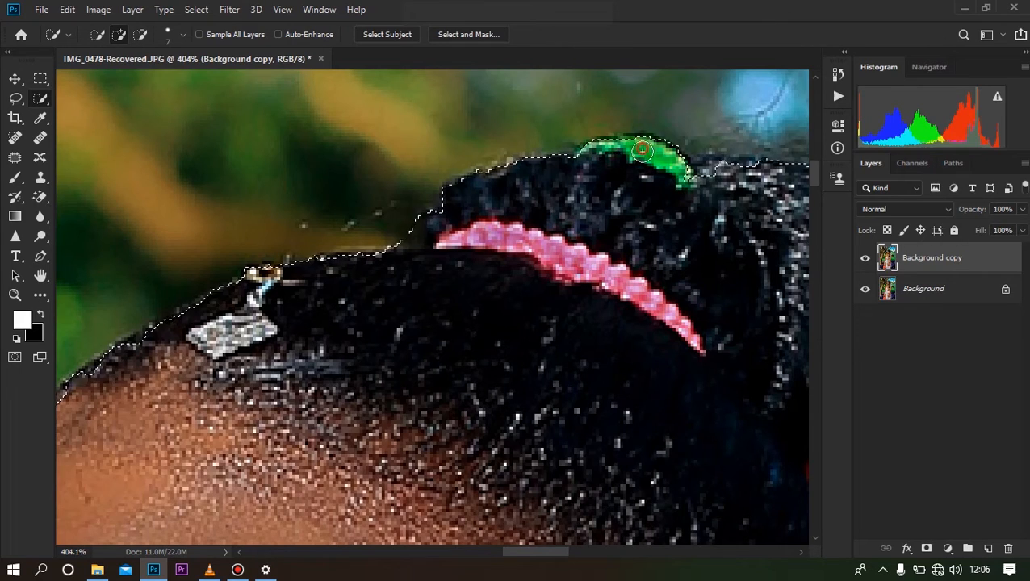
Trim the excess background above the hair bun so the selection follows the hair
scroll(502, 143, "down", 4)
scroll(581, 165, "up", 4)
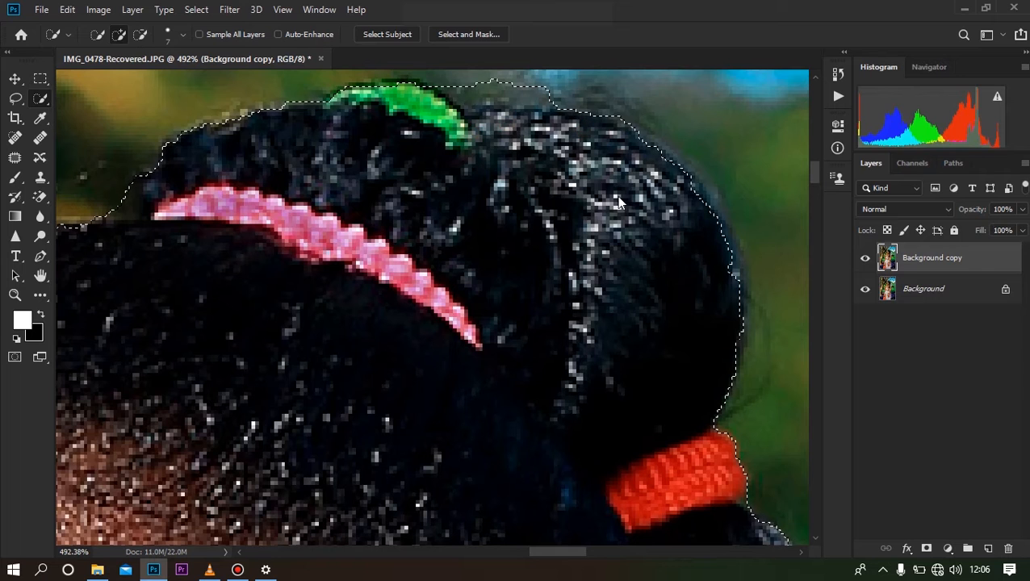
scroll(474, 165, "down", 3)
scroll(474, 166, "up", 4)
mouse_move(474, 166)
left_mouse_down()
mouse_move(525, 157)
mouse_move(552, 165)
mouse_move(467, 175)
mouse_move(439, 167)
mouse_move(431, 149)
left_mouse_up()
Correct the selection edge along the braid section between the red and yellow hair bands to include the missed hair
scroll(558, 168, "down", 4)
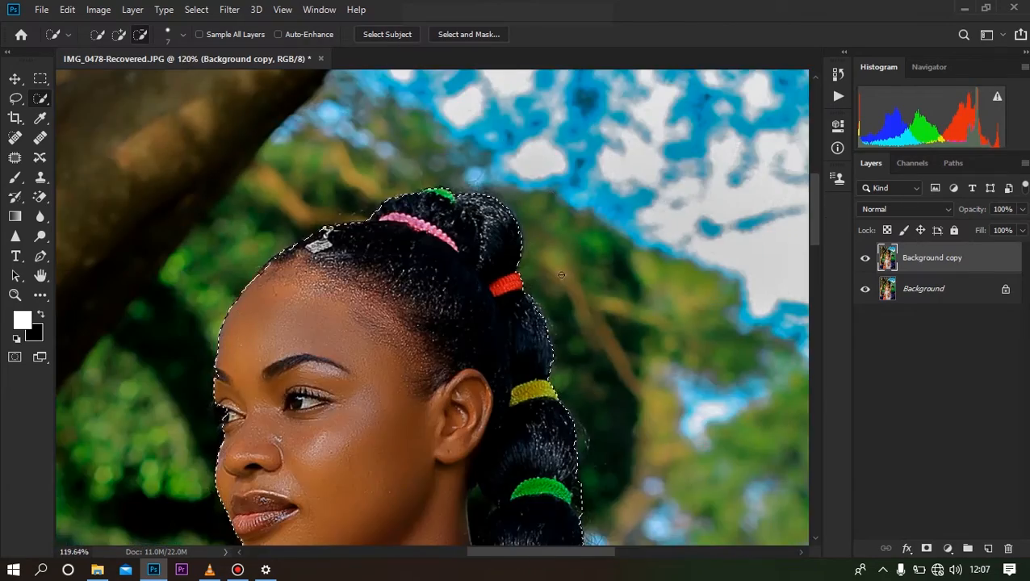
scroll(518, 295, "up", 3)
scroll(478, 147, "up", 5)
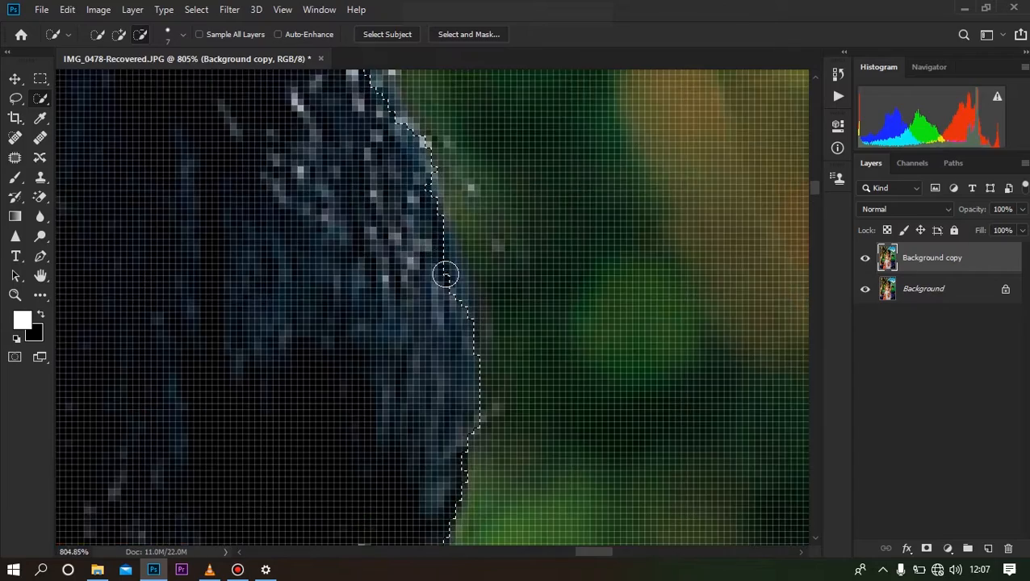
scroll(389, 216, "down", 3)
scroll(404, 161, "up", 3)
left_click_drag(423, 188, 434, 197)
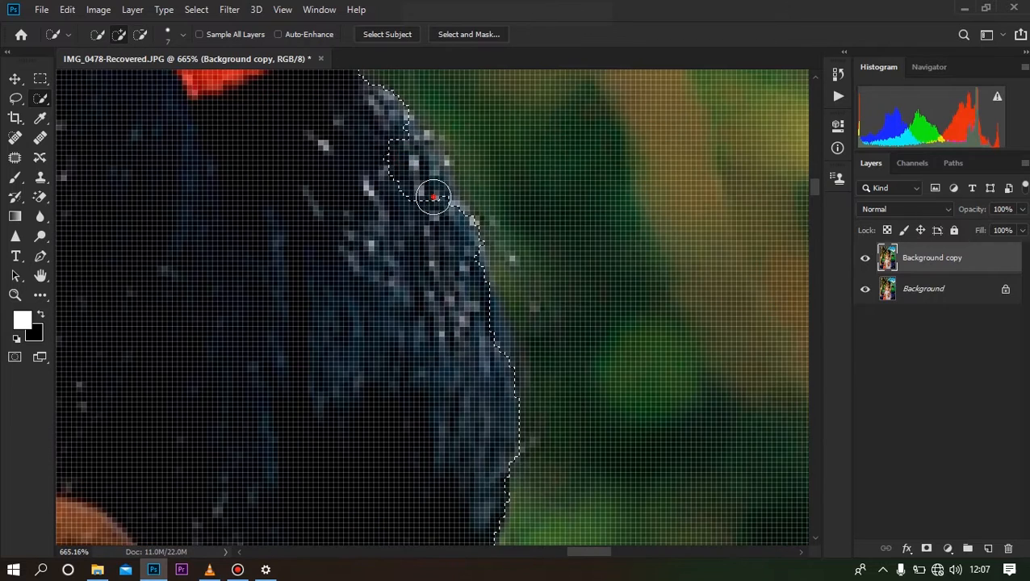
Subtract the background beside the braid's green hair band from the selection
scroll(412, 267, "down", 2)
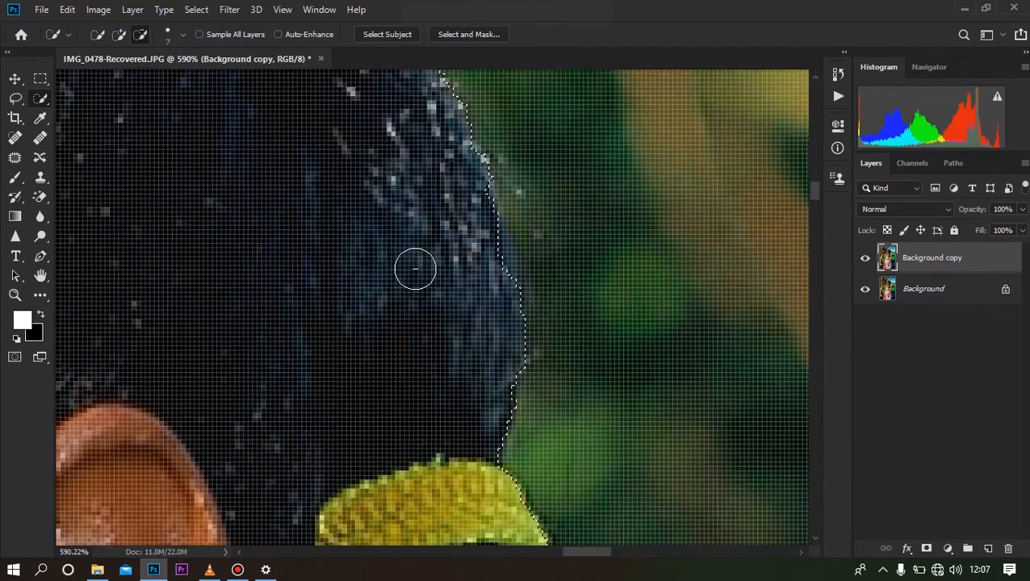
scroll(509, 181, "up", 2)
scroll(420, 307, "down", 3)
scroll(437, 363, "up", 3)
scroll(427, 339, "down", 4)
scroll(412, 323, "up", 2)
scroll(412, 323, "up", 1)
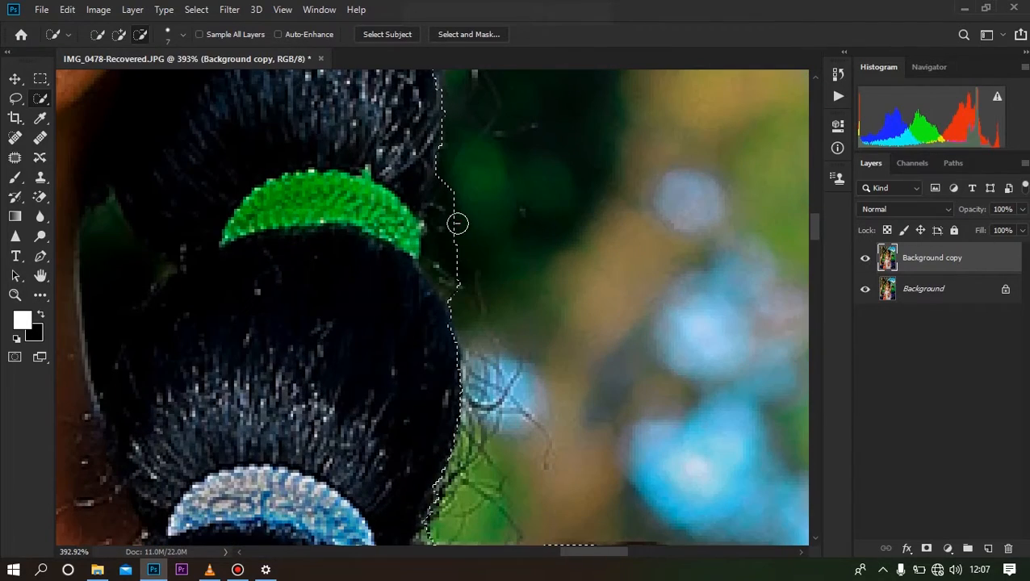
left_click_drag(472, 284, 464, 270)
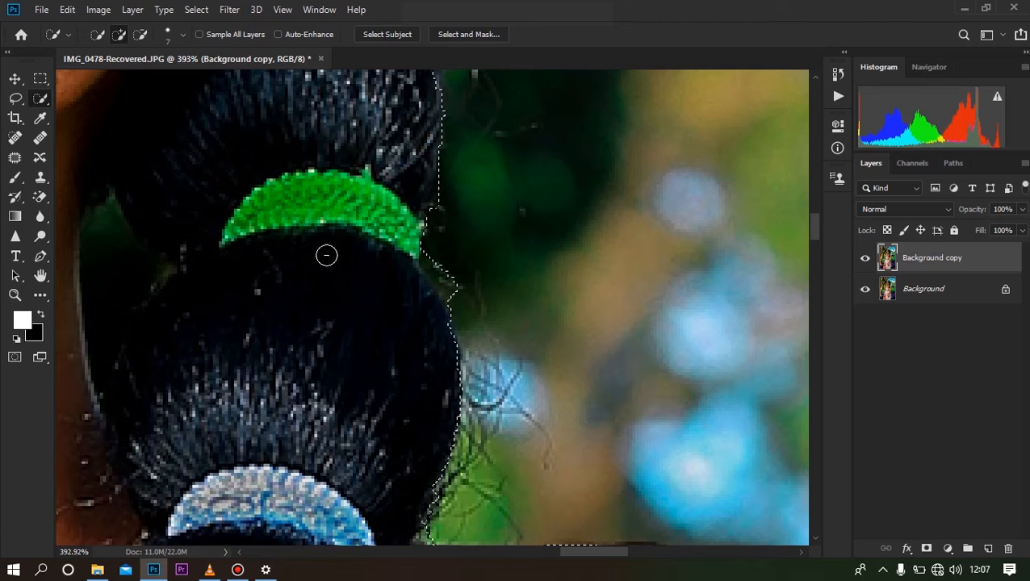
Add the missed sliver of skin on top of the shoulder, between the braid and the pink strap, to the selection
scroll(326, 256, "down", 3)
scroll(418, 222, "up", 4)
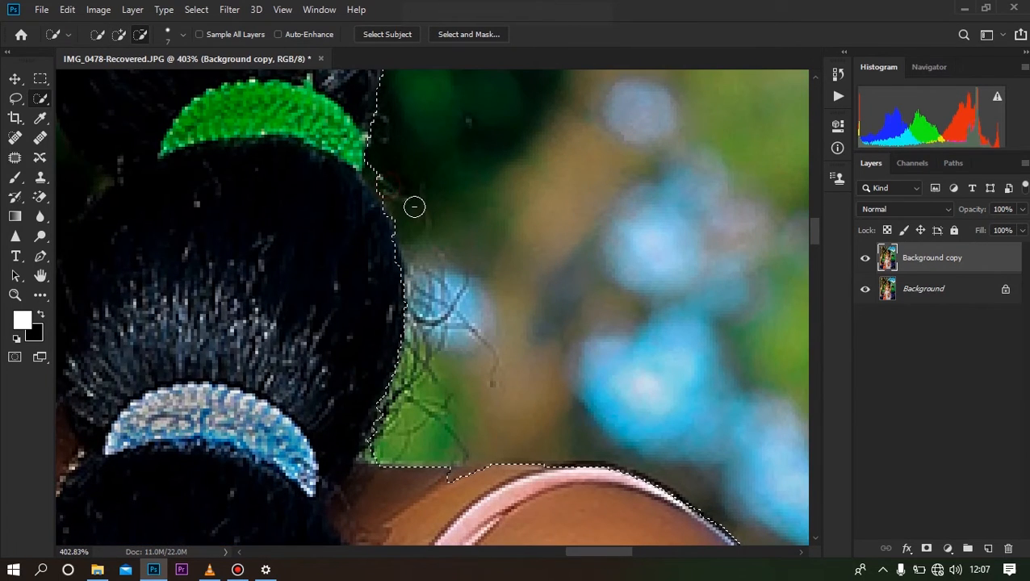
scroll(385, 177, "down", 3)
scroll(443, 346, "up", 3)
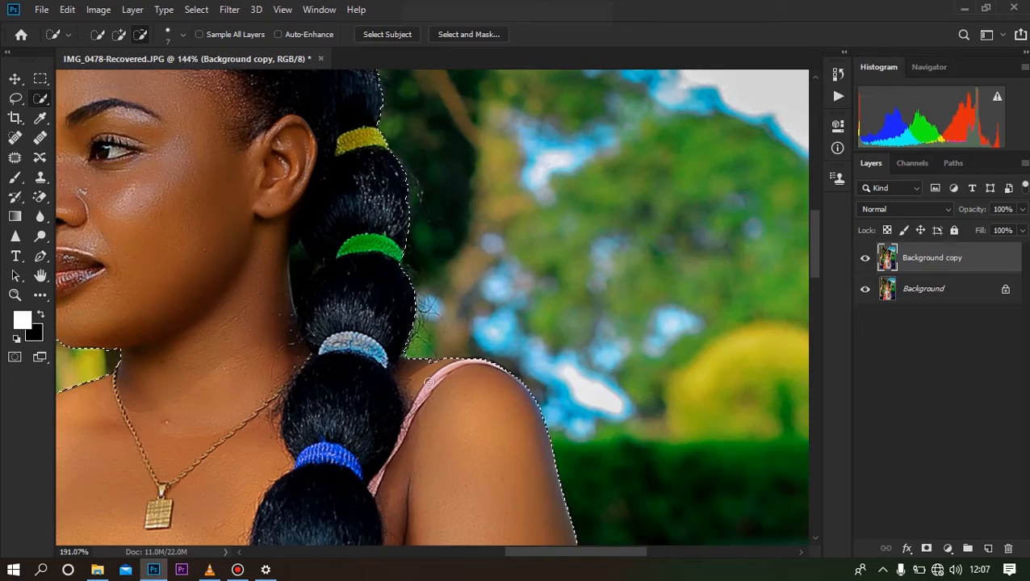
left_click(444, 345)
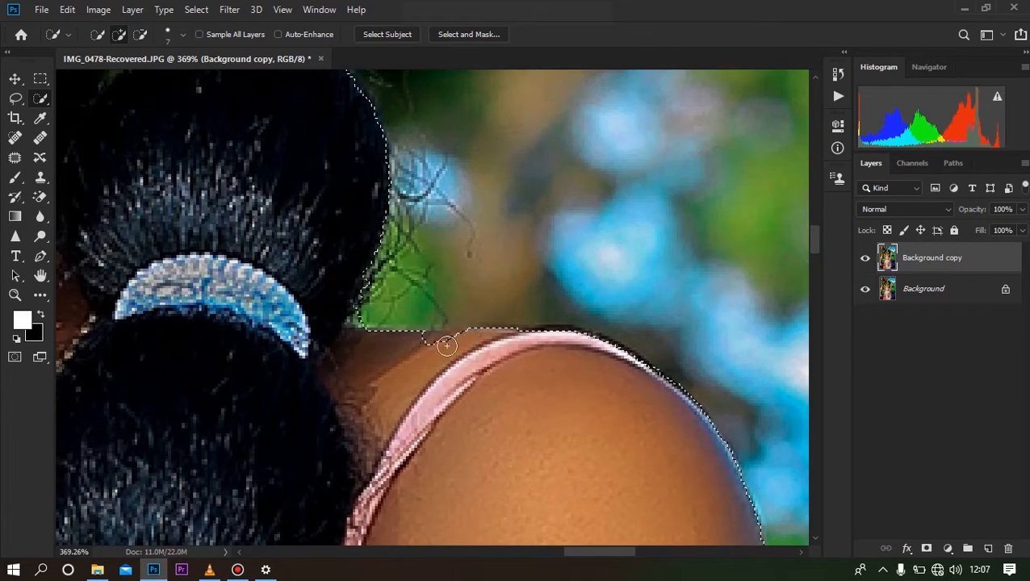
Subtract the dark background gap between the fingers, the red bag and the skirt edge from the selection
scroll(490, 283, "down", 3)
scroll(491, 282, "down", 3)
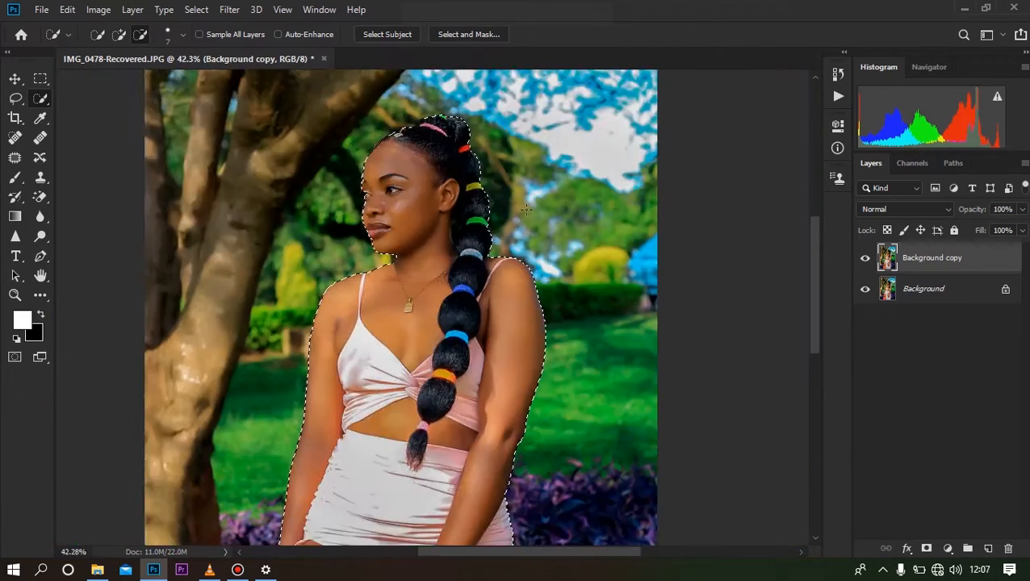
scroll(375, 474, "up", 4)
scroll(375, 474, "down", 3)
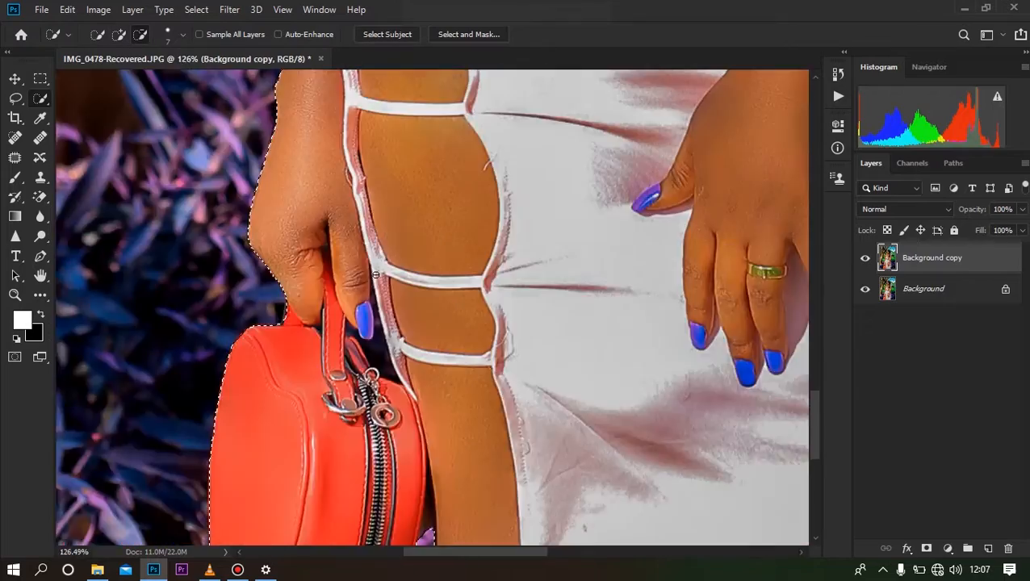
scroll(366, 250, "up", 5)
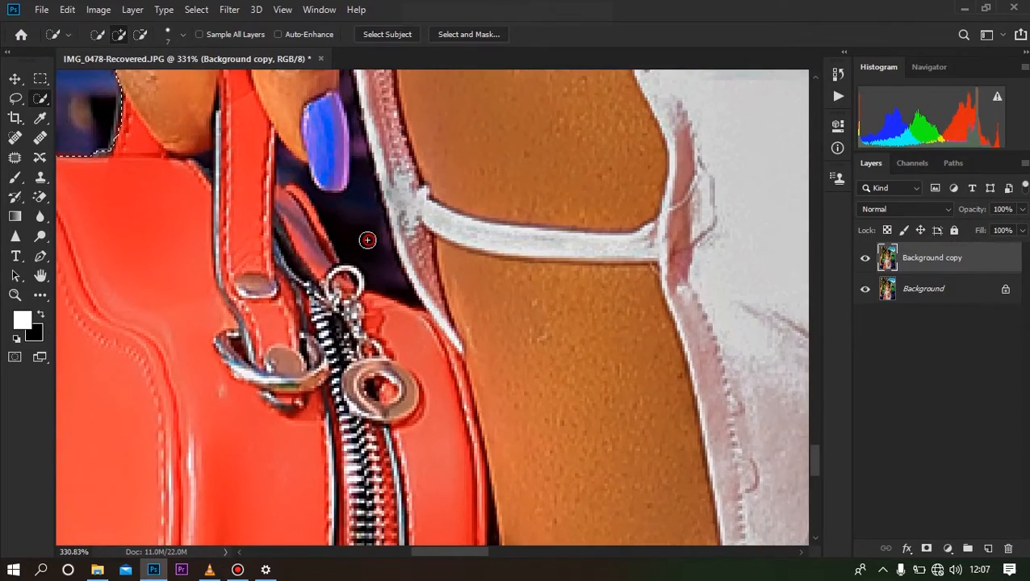
left_click_drag(352, 221, 368, 242)
Add the lashes of the far eye and the clipped tip of the far eyebrow to the selection
scroll(367, 242, "down", 7)
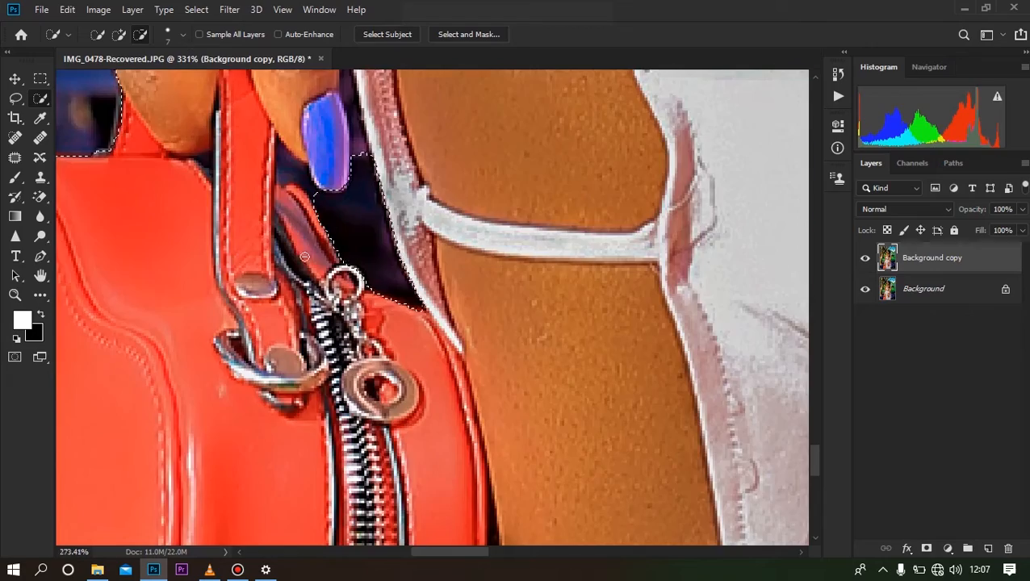
scroll(390, 151, "up", 4)
scroll(390, 151, "up", 3)
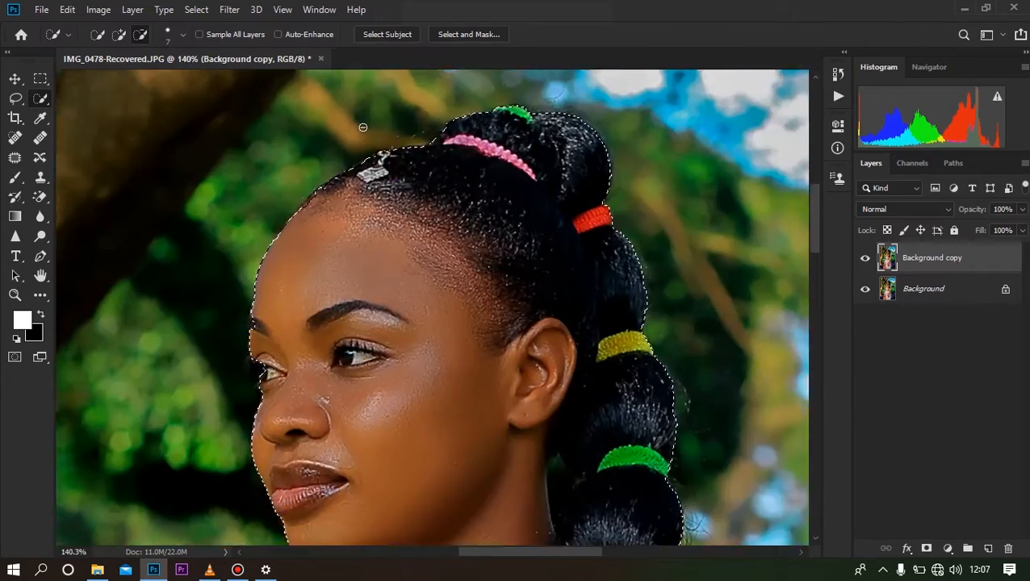
scroll(369, 120, "down", 2)
scroll(370, 157, "up", 6)
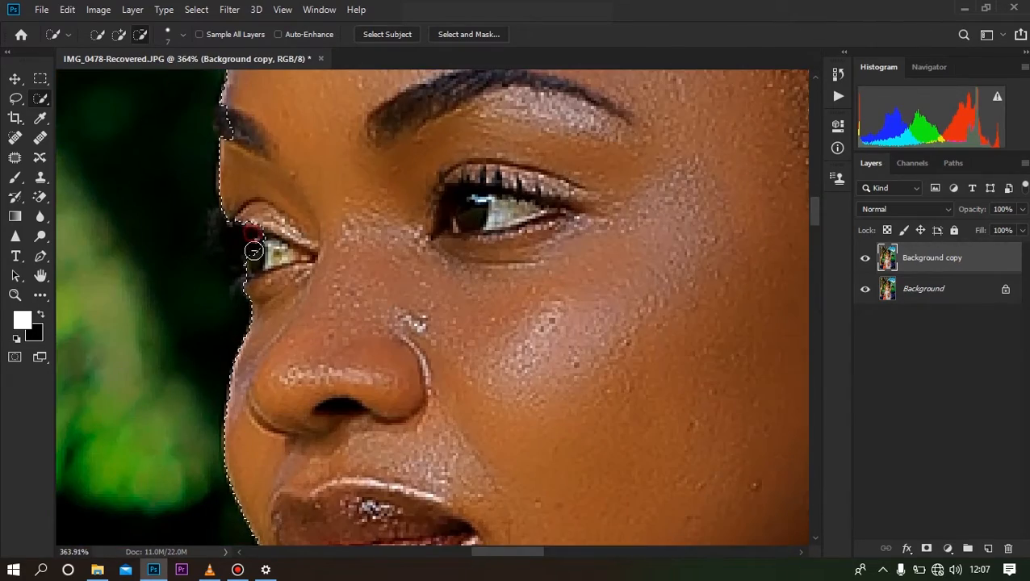
left_click_drag(253, 253, 246, 231)
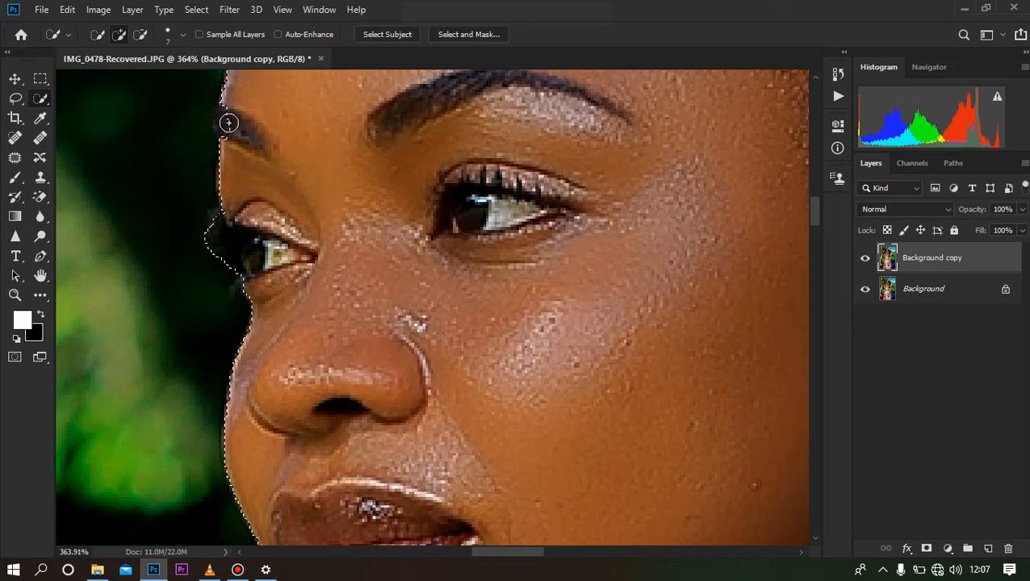
scroll(228, 129, "down", 6)
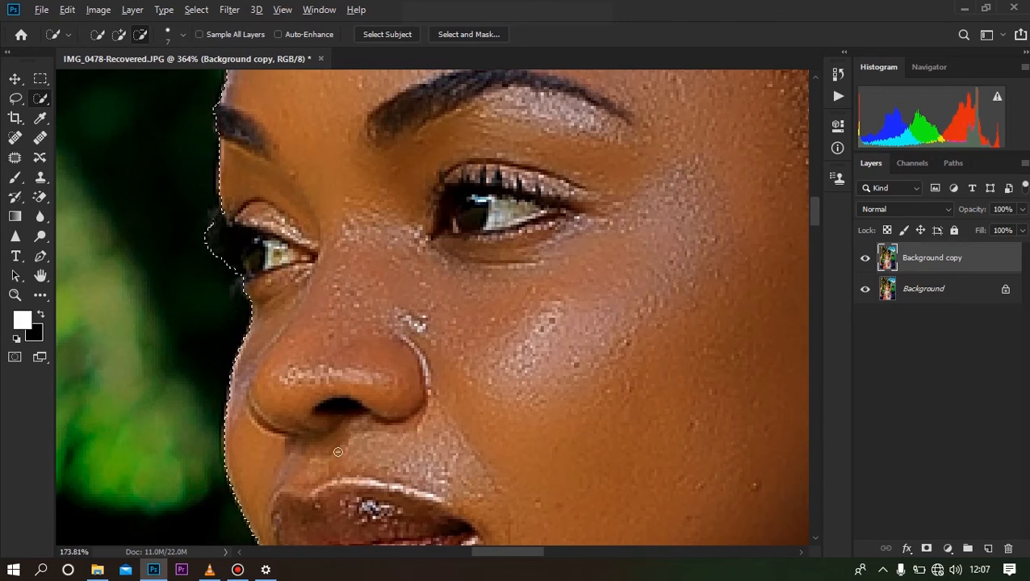
Try to subtract the dark background gap between the neck and the braid from the selection
scroll(525, 386, "up", 4)
scroll(524, 386, "up", 2)
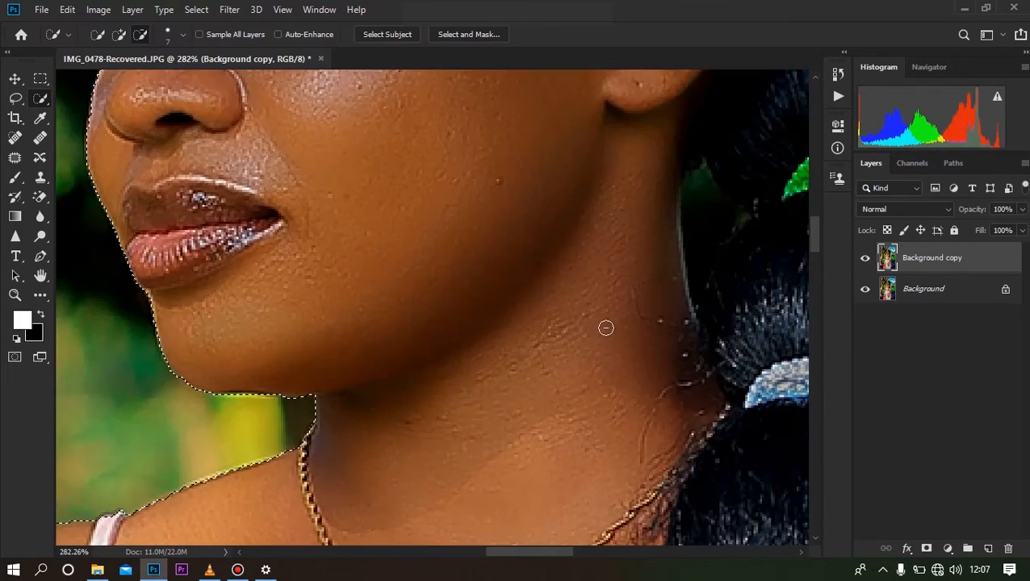
scroll(605, 326, "down", 4)
scroll(582, 267, "up", 5)
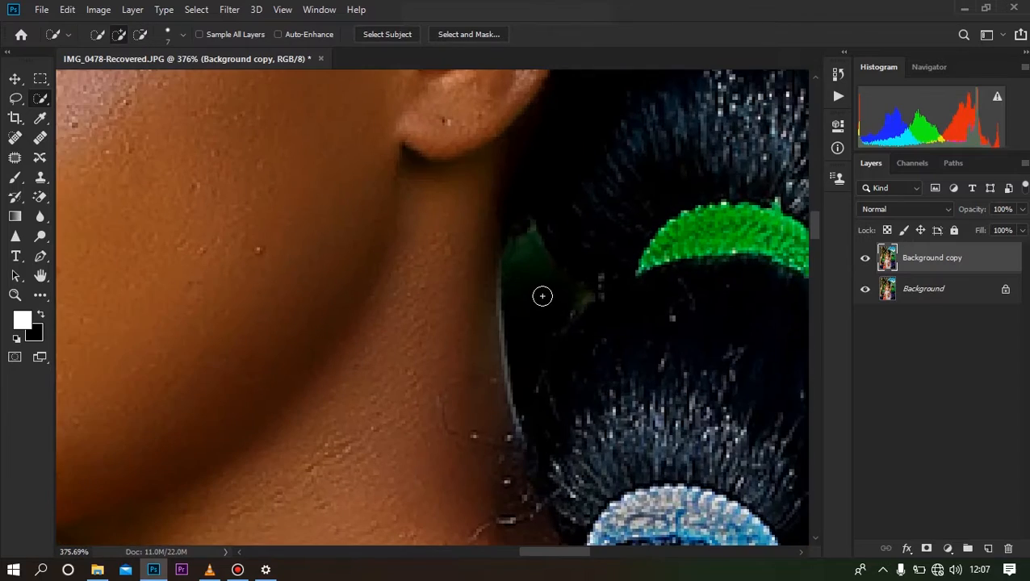
left_click(538, 295, "alt")
scroll(477, 242, "down", 3)
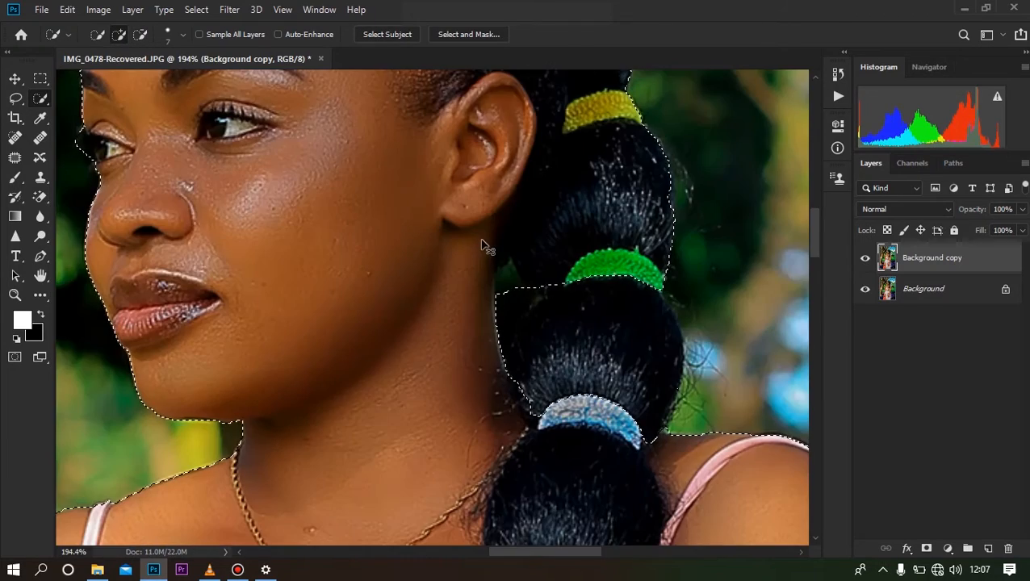
scroll(532, 310, "down", 2)
Show the selection as a Quick Mask and prepare a soft Brush at 16% opacity with its size reduced to 9
key("q")
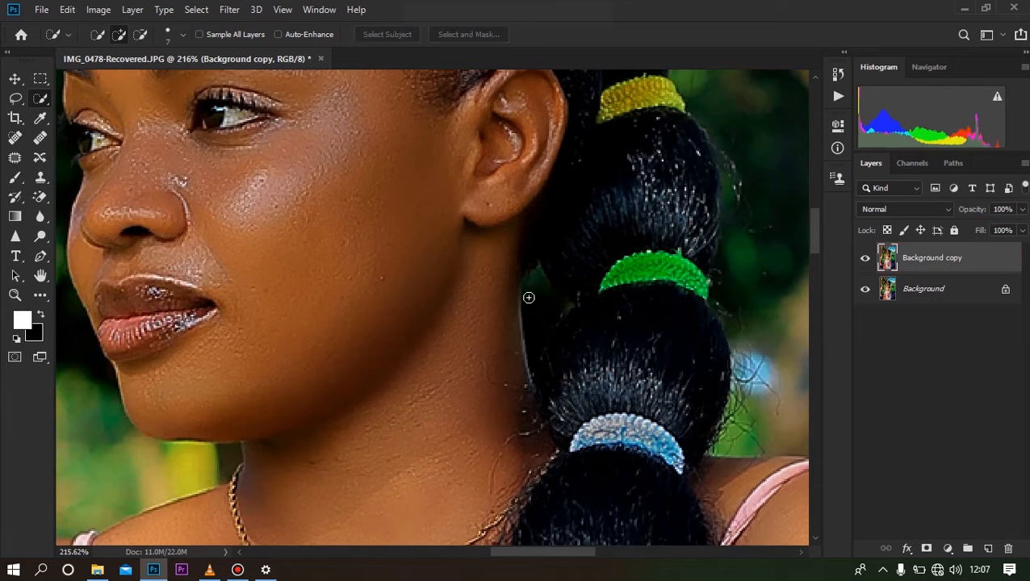
scroll(348, 175, "down", 3)
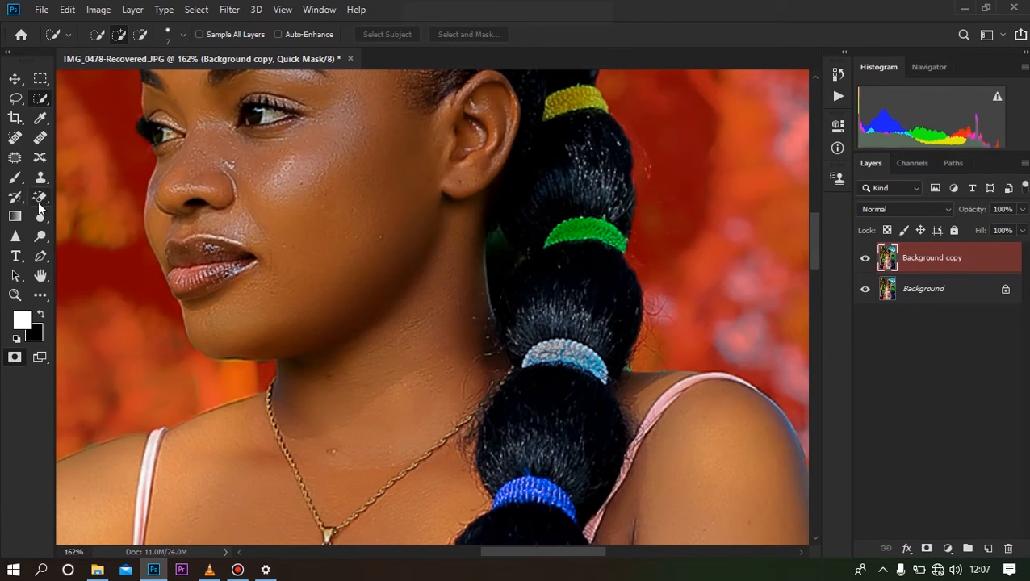
left_click(14, 180)
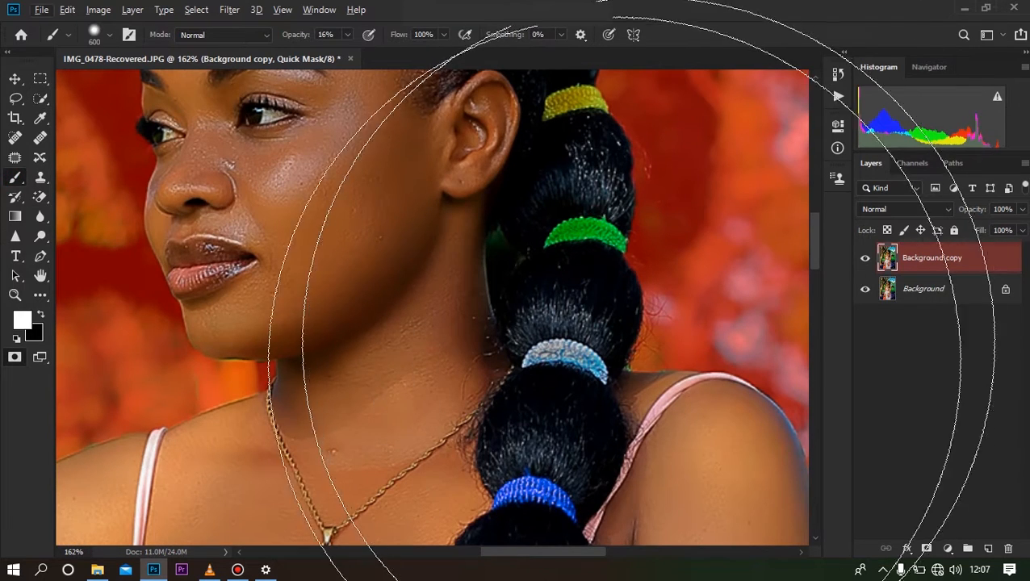
scroll(526, 284, "up", 4)
scroll(375, 369, "up", 4)
key("bracketleft")
key("bracketleft")
key("bracketleft")
key("bracketleft")
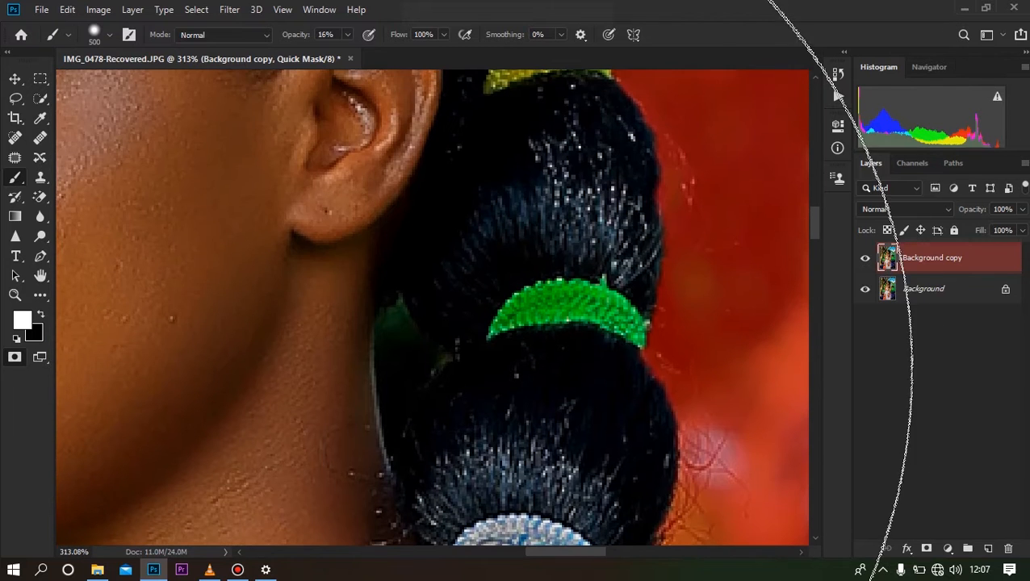
key("bracketleft")
key("bracketleft")
key("bracketleft")
key("bracketleft")
key("bracketleft")
key("bracketleft")
key("bracketleft")
key("bracketleft")
key("bracketleft")
key("bracketleft")
scroll(403, 261, "down", 2)
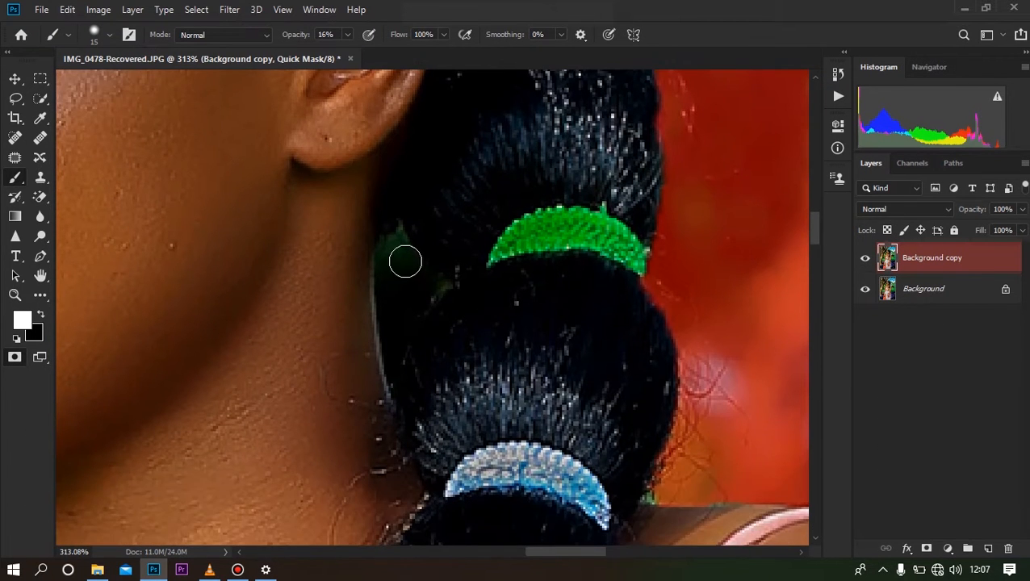
scroll(403, 263, "up", 2)
key("bracketleft")
key("bracketleft")
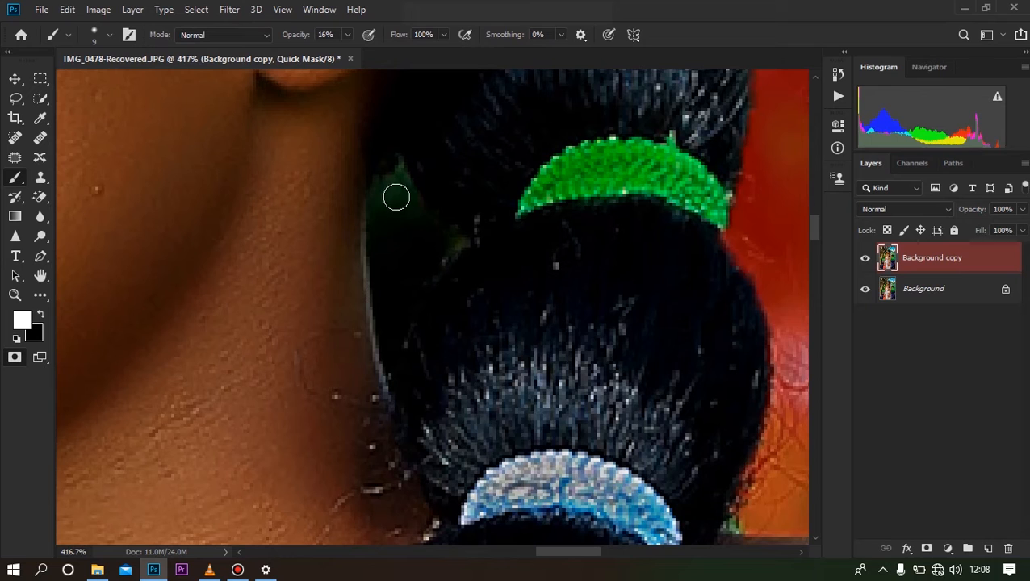
Mask out the gap between the neck and braid in black with a size 8 brush, and touch up its upper edge in white
left_click(41, 315)
mouse_move(389, 201)
left_mouse_down()
mouse_move(389, 255)
mouse_move(381, 196)
mouse_move(447, 238)
mouse_move(419, 209)
mouse_move(430, 222)
mouse_move(416, 278)
mouse_move(425, 247)
mouse_move(445, 240)
mouse_move(406, 329)
mouse_move(391, 262)
mouse_move(403, 325)
mouse_move(394, 354)
mouse_move(383, 323)
mouse_move(384, 224)
mouse_move(449, 244)
mouse_move(405, 320)
mouse_move(392, 368)
mouse_move(428, 297)
mouse_move(385, 209)
left_mouse_up()
key("bracketleft")
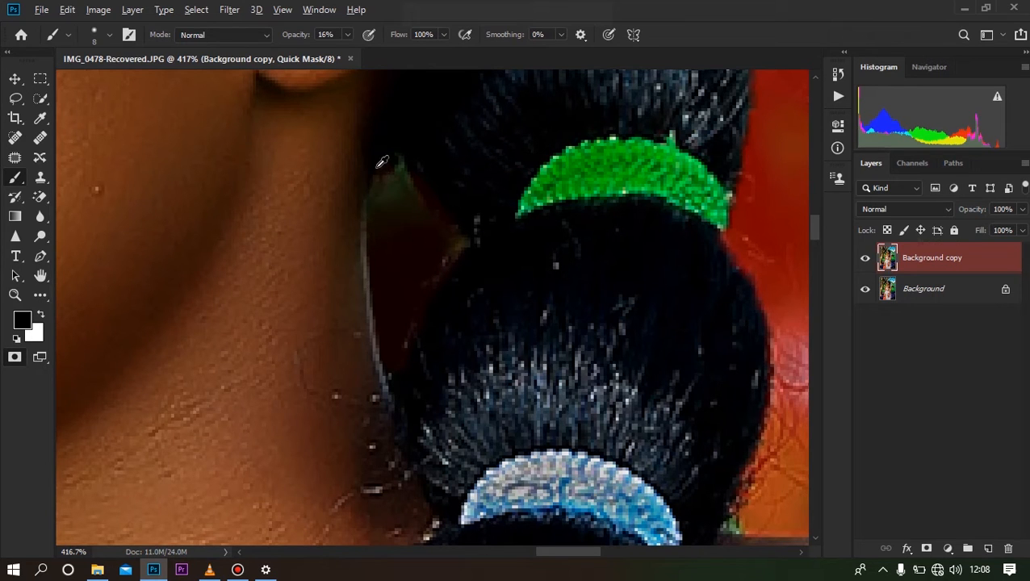
mouse_move(380, 165)
left_mouse_down()
mouse_move(417, 197)
mouse_move(398, 176)
mouse_move(424, 234)
mouse_move(394, 244)
mouse_move(399, 200)
mouse_move(388, 214)
mouse_move(377, 185)
mouse_move(402, 286)
left_mouse_up()
mouse_move(459, 245)
left_mouse_down()
mouse_move(408, 275)
mouse_move(381, 326)
left_mouse_up()
left_click(39, 317)
mouse_move(384, 154)
left_mouse_down()
mouse_move(357, 177)
mouse_move(377, 152)
mouse_move(375, 163)
left_mouse_up()
Inspect the mask overlay around the whole figure, including the bag, skirt hem, face and braid, for missed or excess areas
scroll(335, 276, "down", 3)
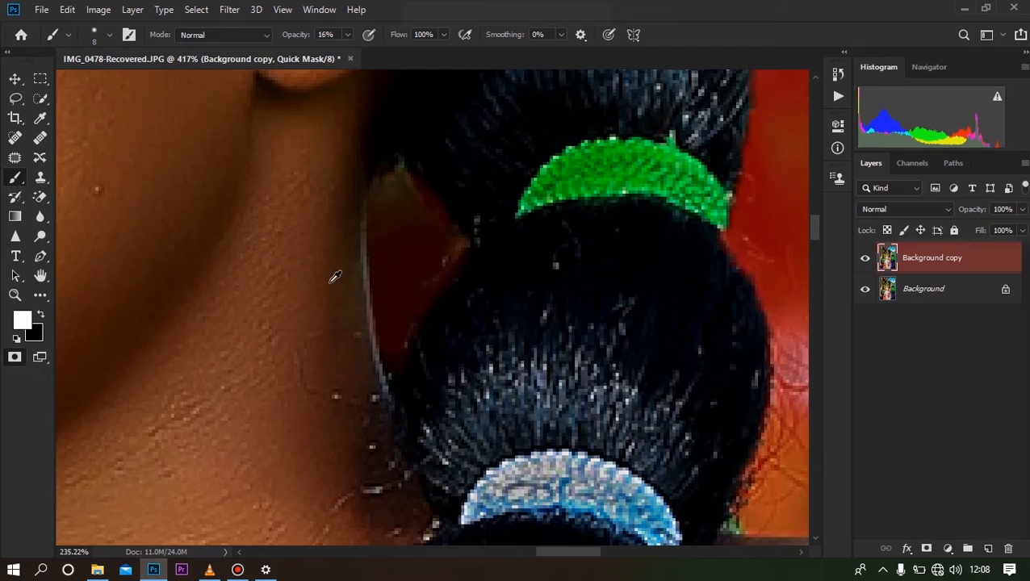
scroll(335, 277, "down", 8)
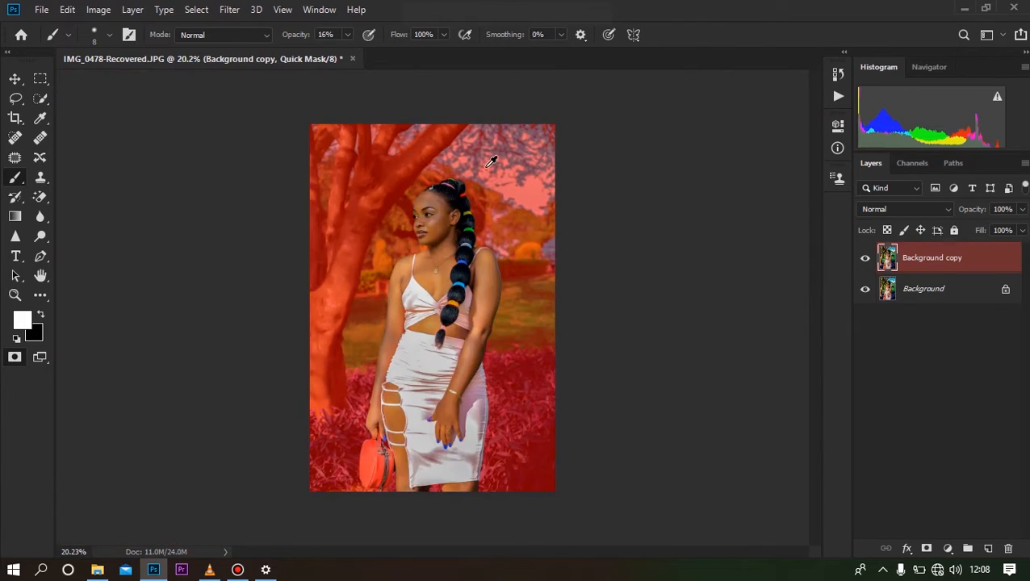
scroll(491, 161, "up", 10)
scroll(359, 231, "down", 4)
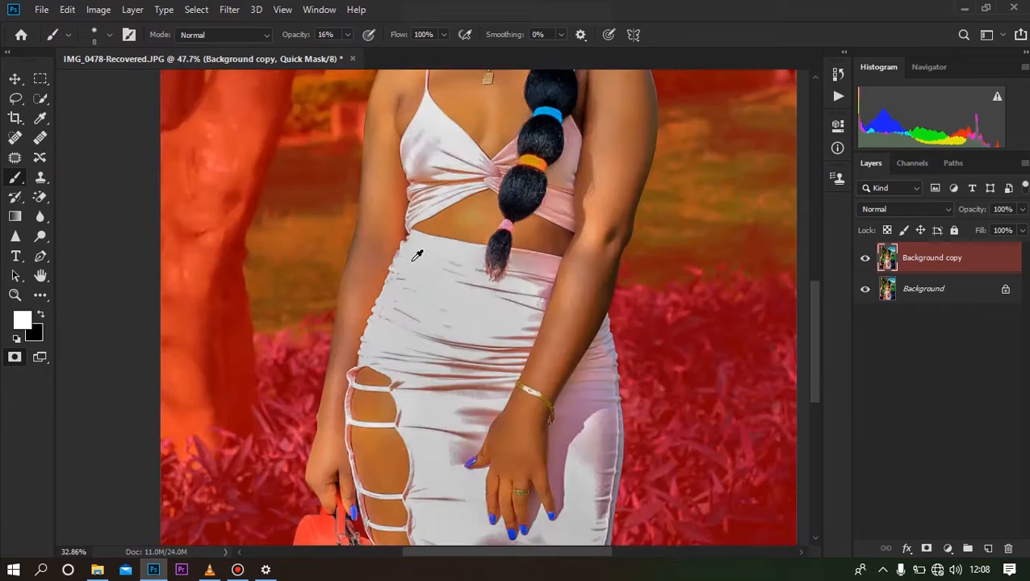
scroll(436, 470, "up", 10)
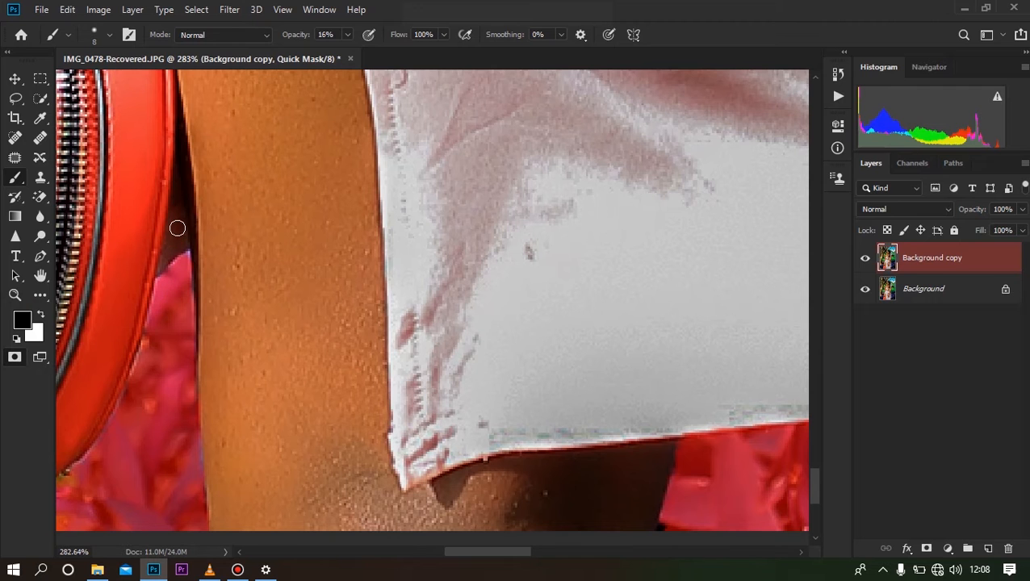
scroll(290, 309, "up", 1)
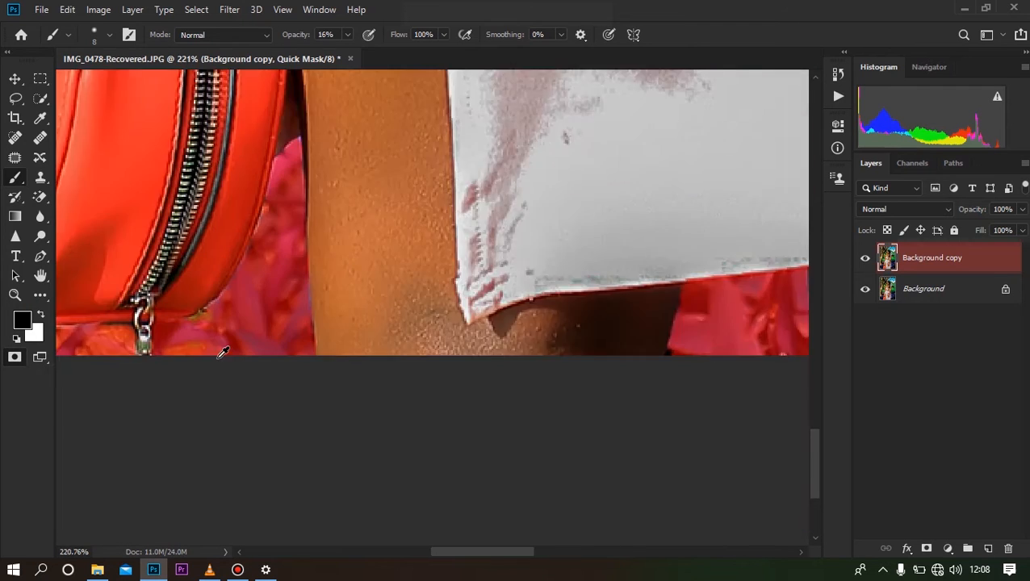
scroll(157, 316, "down", 12)
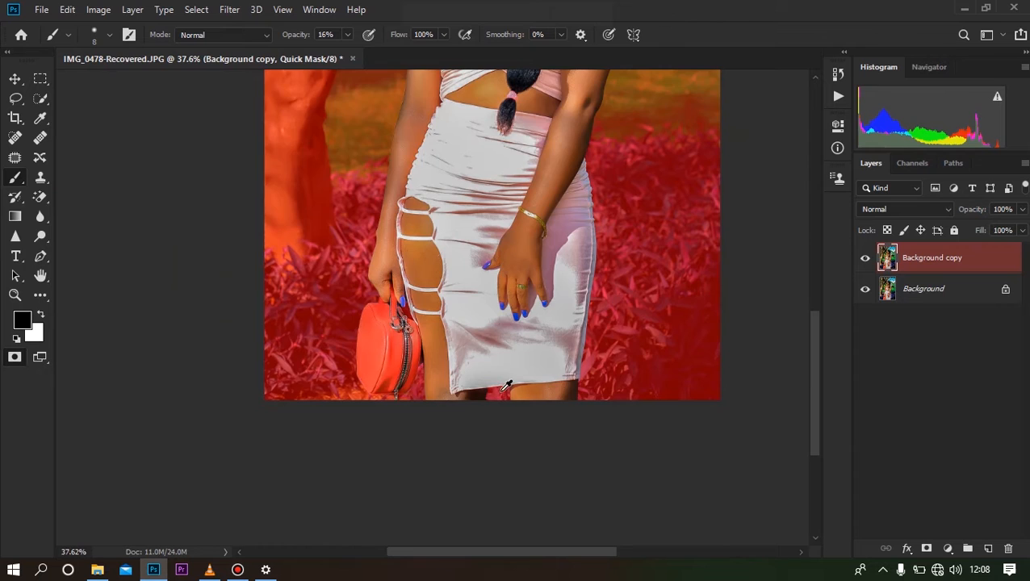
scroll(489, 185, "up", 7)
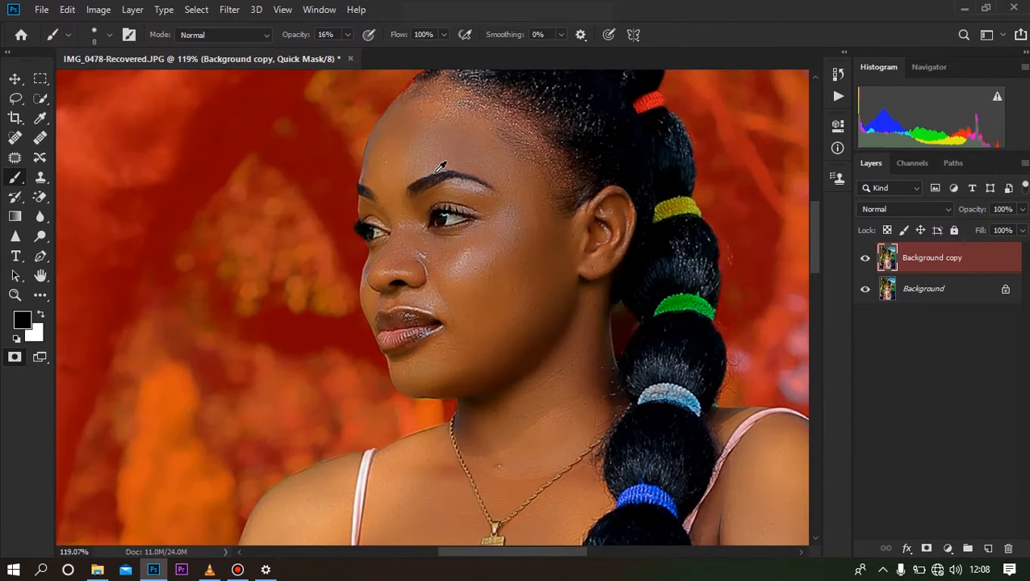
scroll(412, 403, "up", 3)
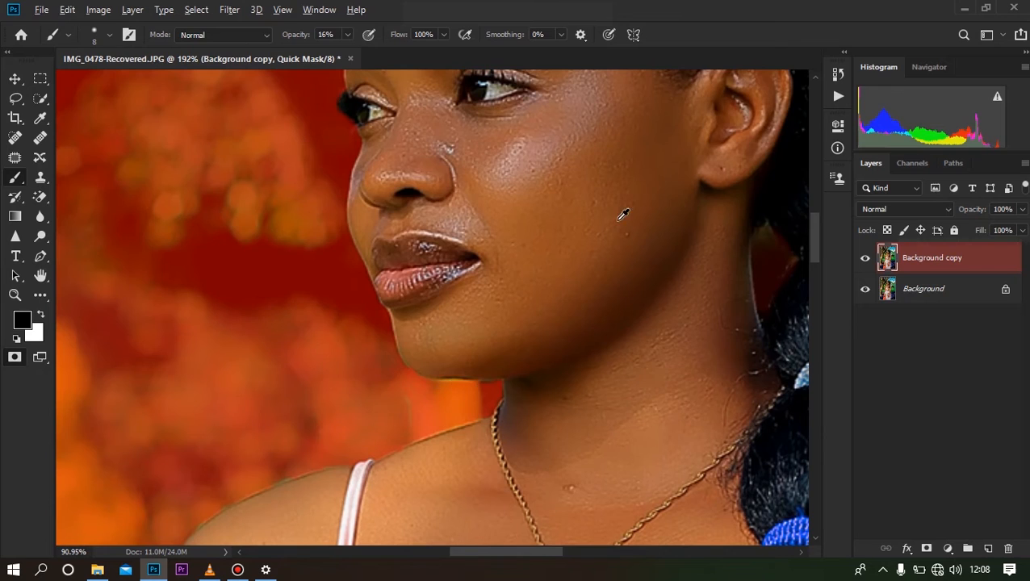
scroll(478, 223, "down", 3)
scroll(407, 258, "up", 4)
scroll(408, 265, "down", 3)
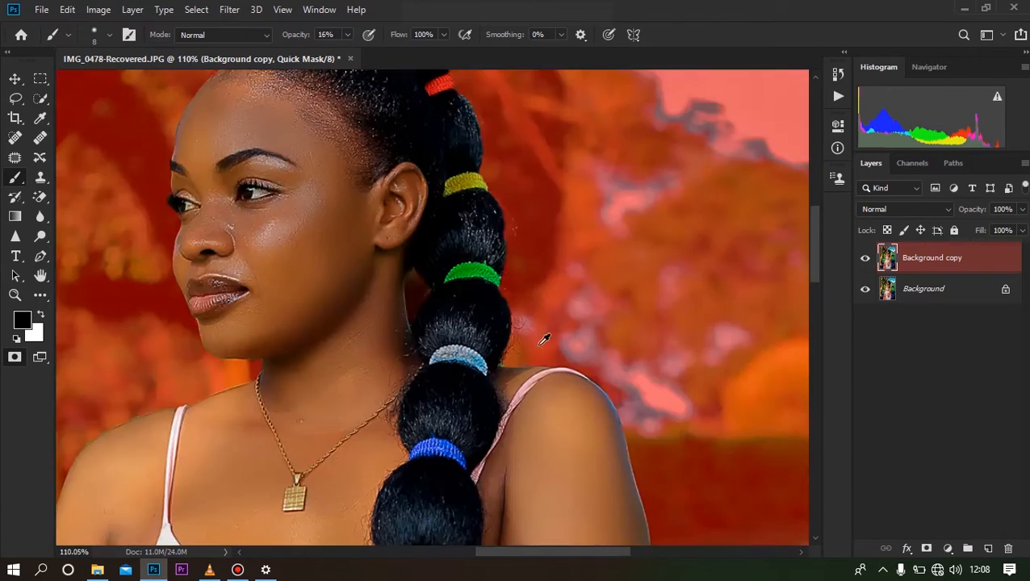
scroll(448, 379, "up", 4)
scroll(740, 411, "down", 3)
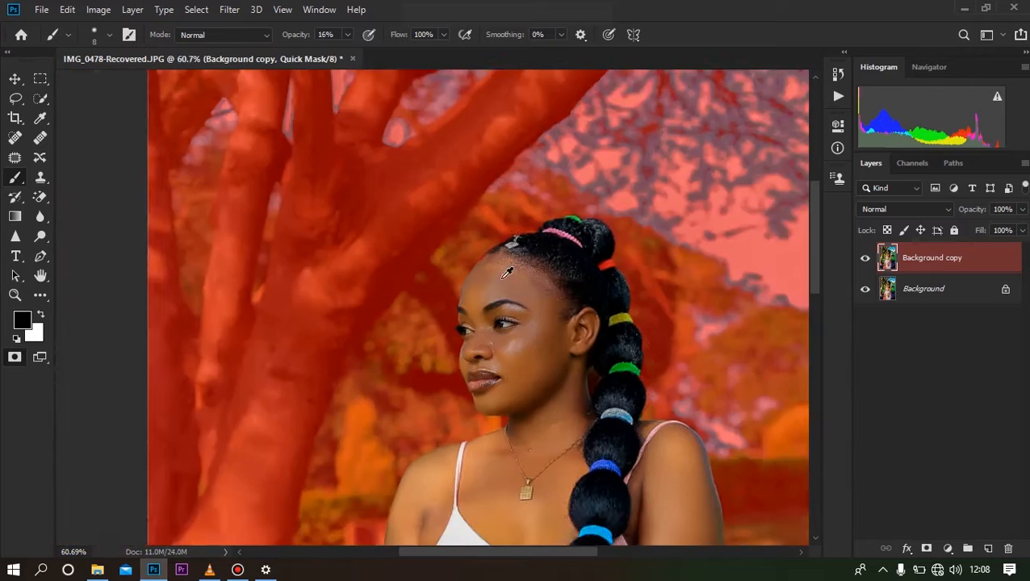
Turn the Quick Mask back into a selection with white as the foreground colour and activate the Quick Selection tool
scroll(574, 225, "up", 3)
key("x")
key("q")
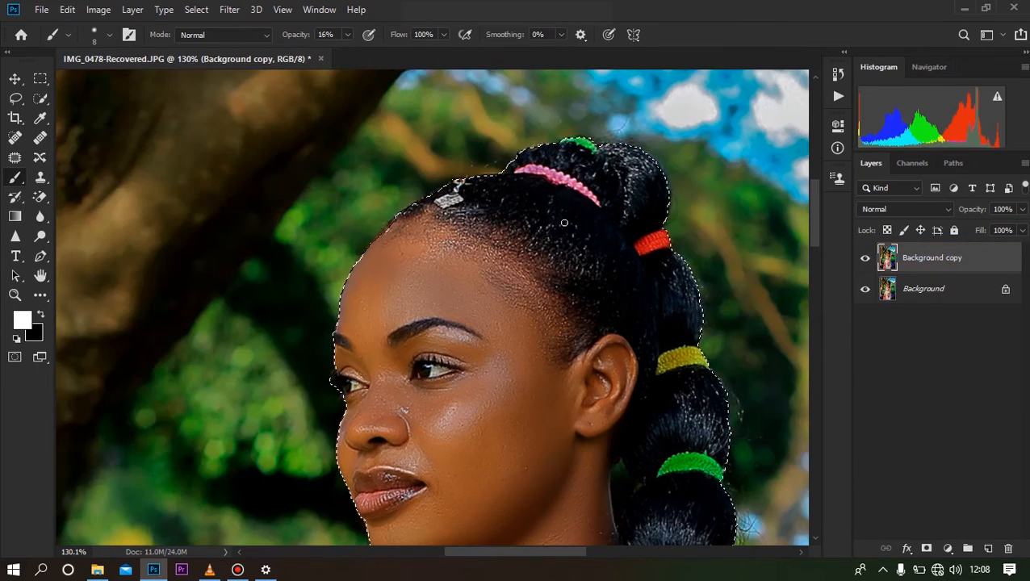
scroll(429, 202, "down", 3)
scroll(433, 308, "up", 1)
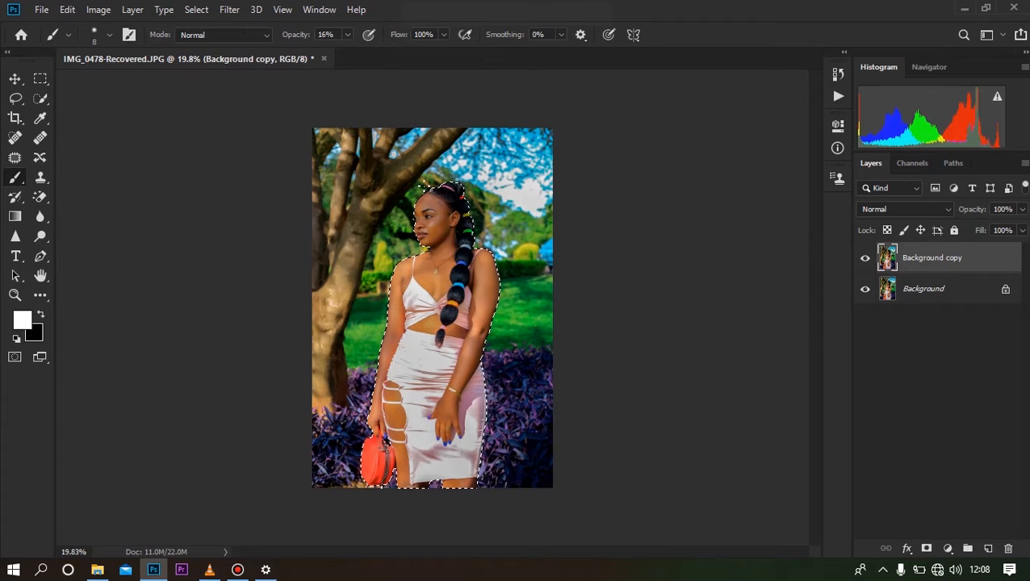
scroll(472, 230, "up", 1)
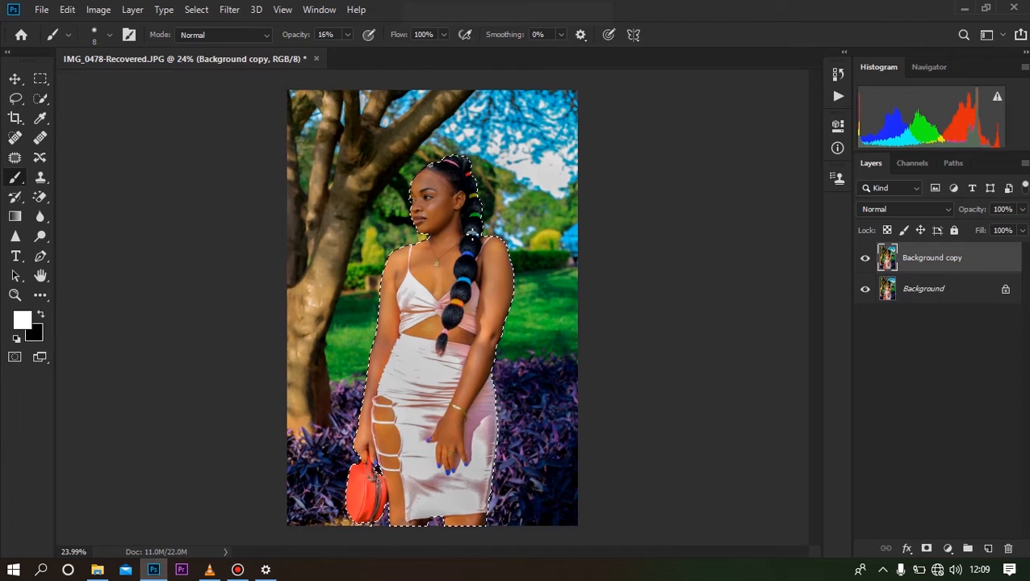
left_click(41, 99)
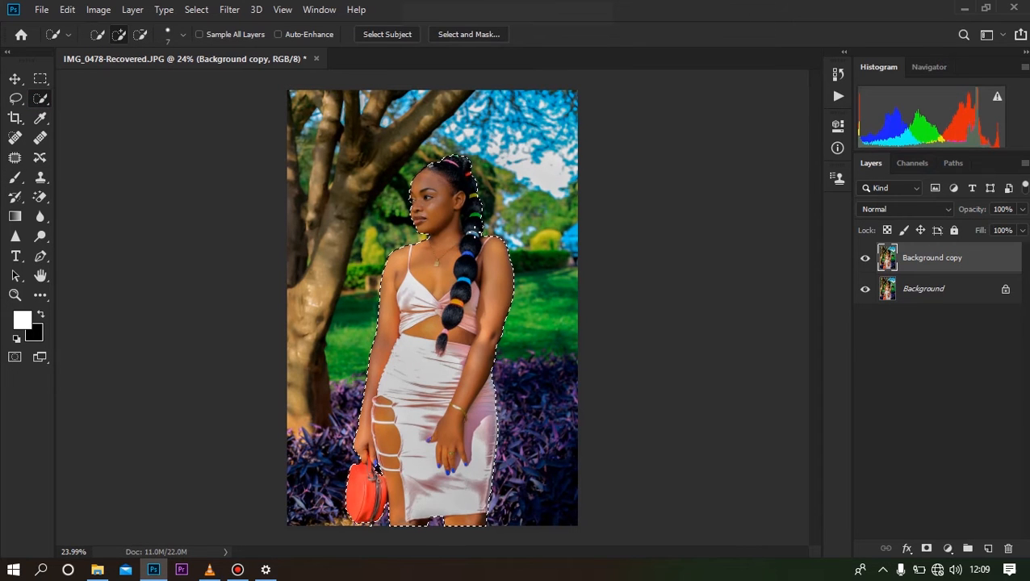
Copy the selected woman from Background copy onto her own layer, check that cutout in isolation, and show the other layers again
right_click(475, 235)
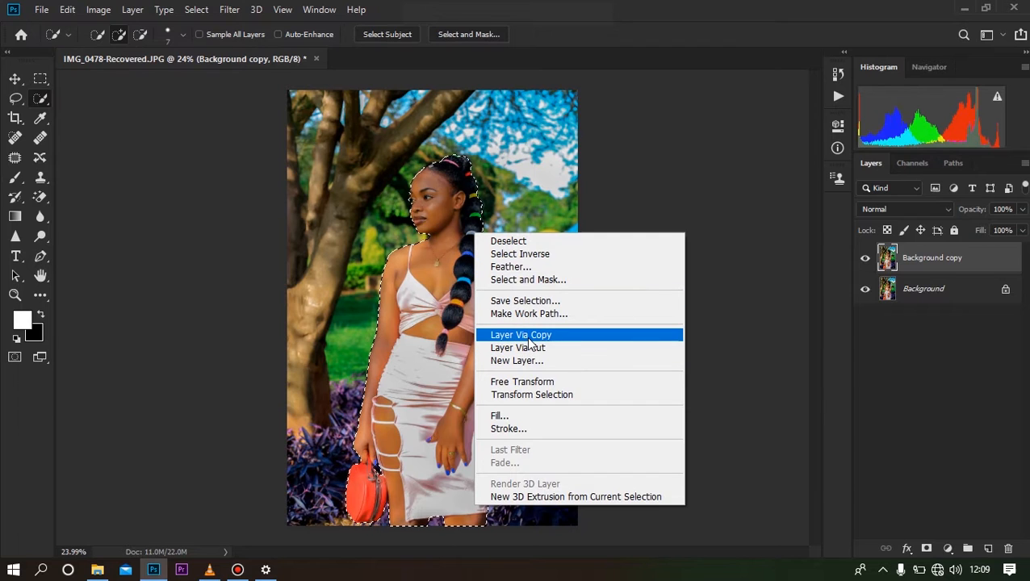
left_click(531, 339)
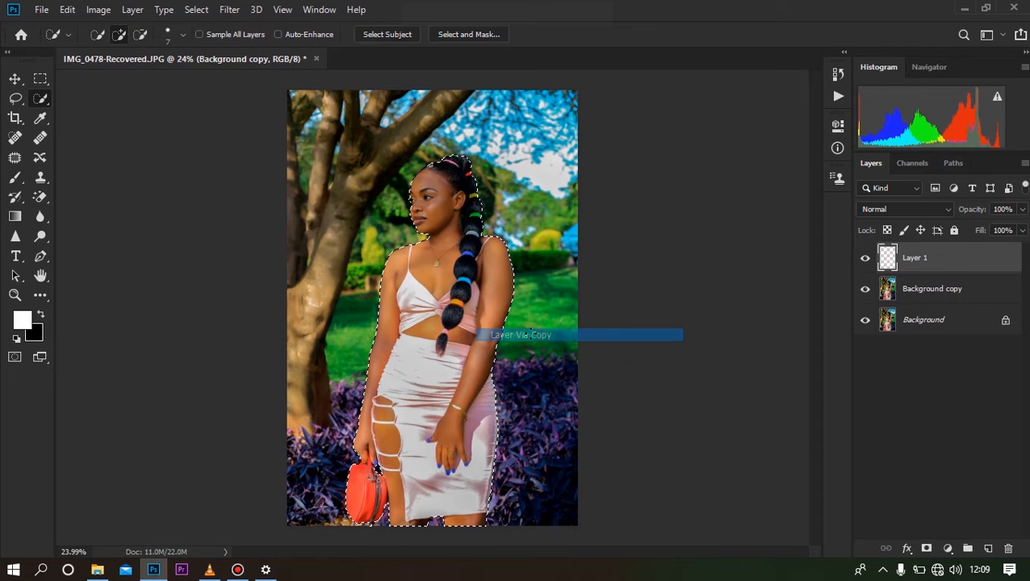
left_click(864, 262, "alt")
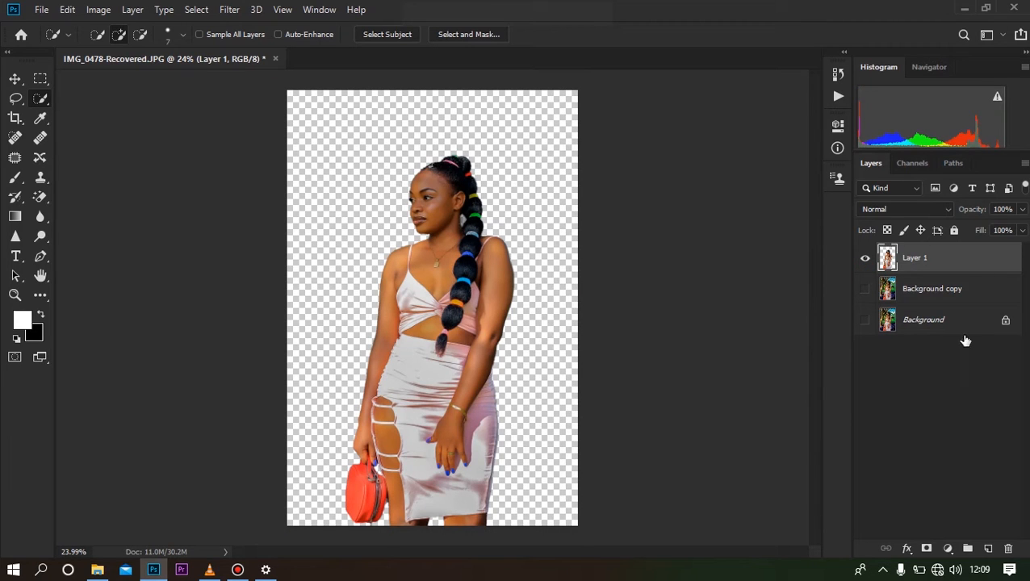
left_click(866, 289)
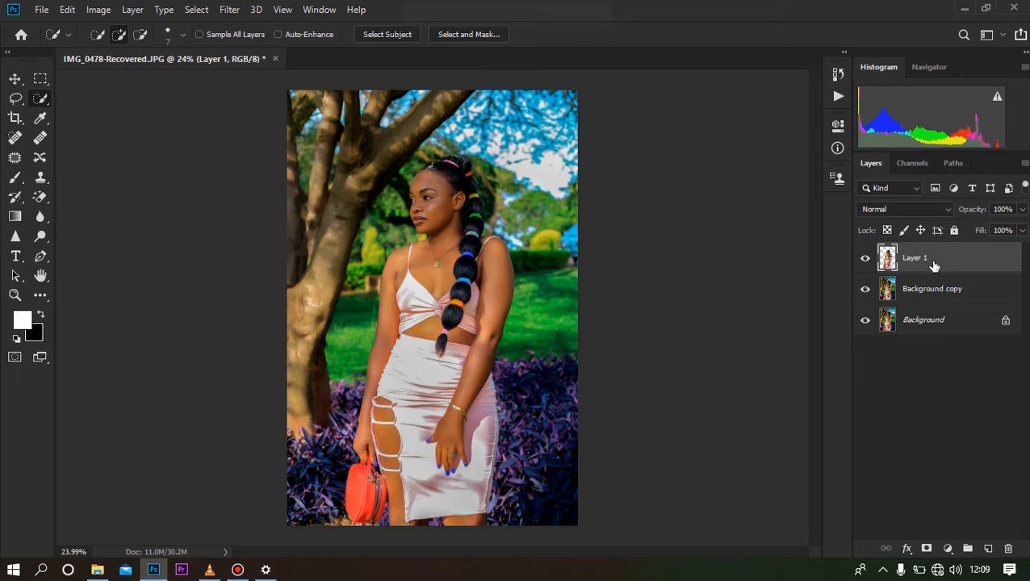
Enlarge the Quick Selection brush to 1100 and select the woman on Layer 1, undoing the stroke that spreads across the canvas
key("bracketright")
key("bracketright")
key("bracketright")
key("bracketright")
key("bracketright")
key("bracketright")
key("bracketright")
key("bracketright")
key("bracketright")
key("bracketright")
key("bracketright")
key("bracketright")
key("bracketright")
key("bracketright")
key("bracketright")
key("bracketright")
key("bracketright")
key("bracketright")
mouse_move(449, 279)
left_mouse_down()
mouse_move(447, 217)
mouse_move(415, 554)
mouse_move(513, 258)
mouse_move(529, 377)
left_mouse_up()
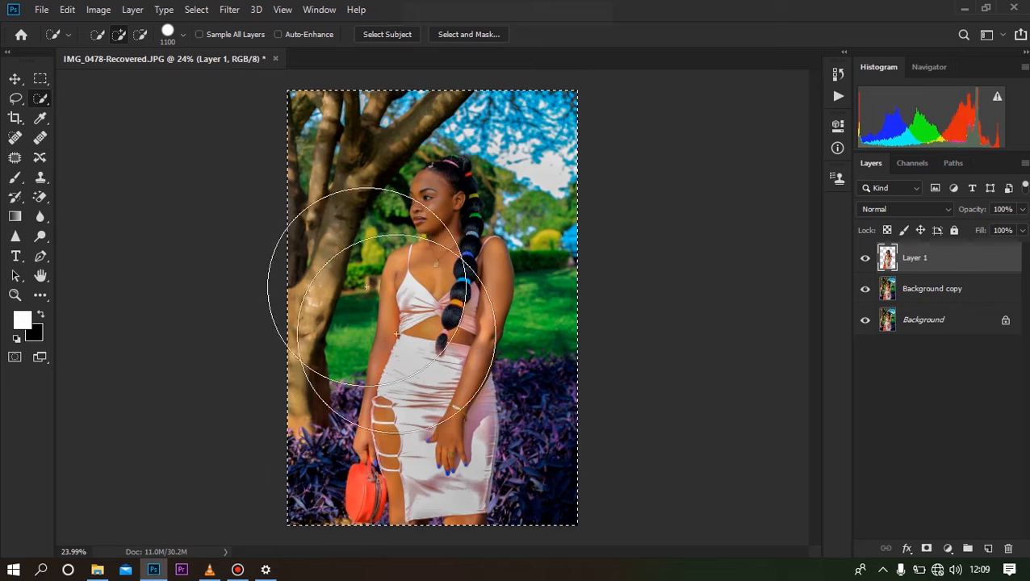
key("ctrl+z")
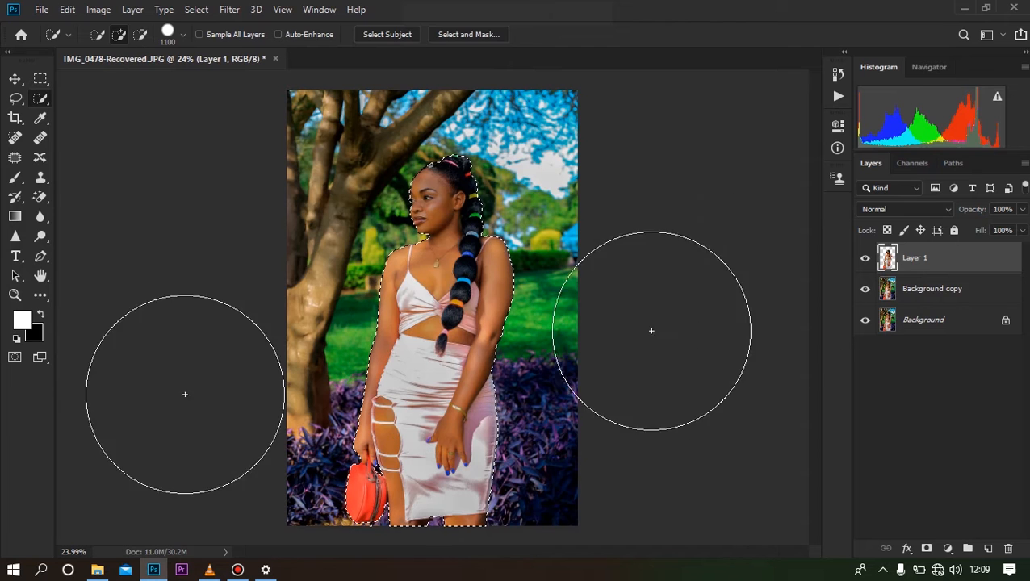
Make Background copy the active layer and expand the selection around the woman by 20 pixels
left_click(952, 295)
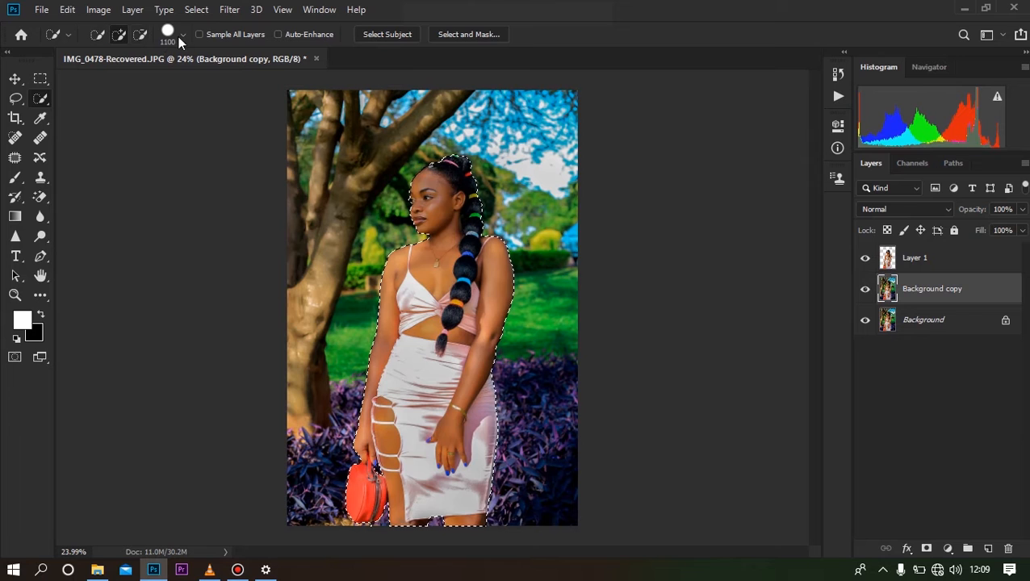
left_click(198, 11)
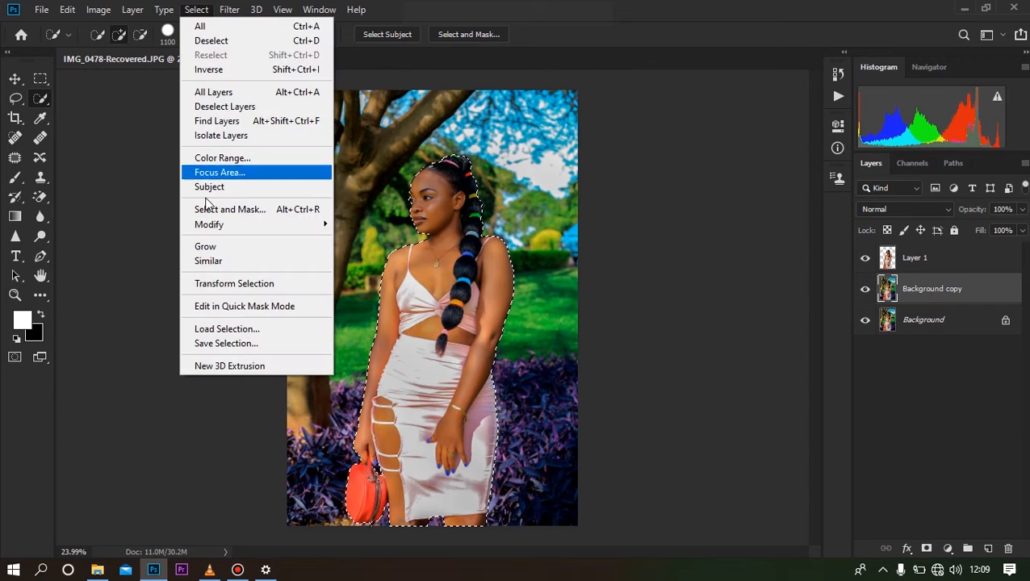
mouse_move(227, 233)
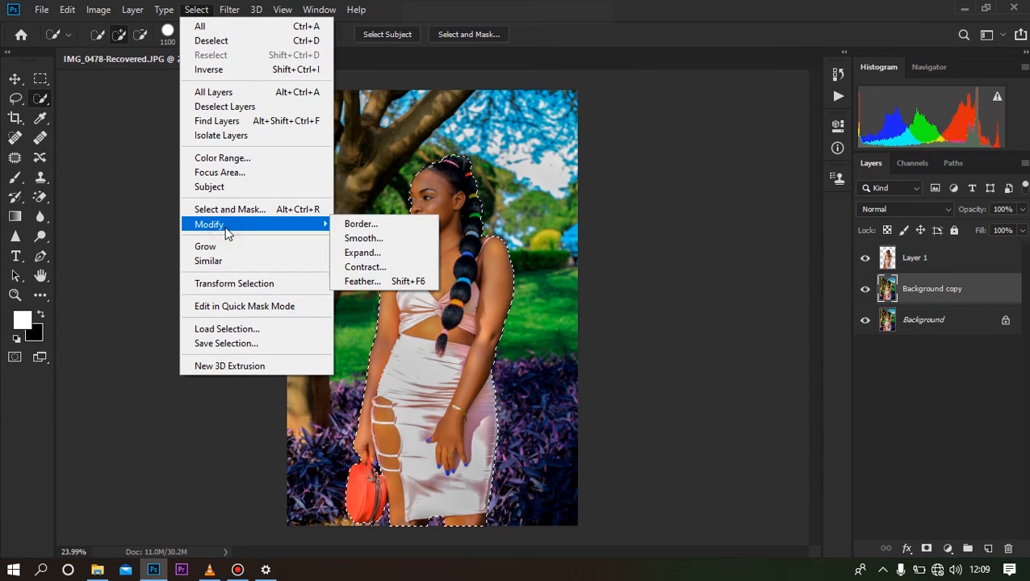
left_click(376, 253)
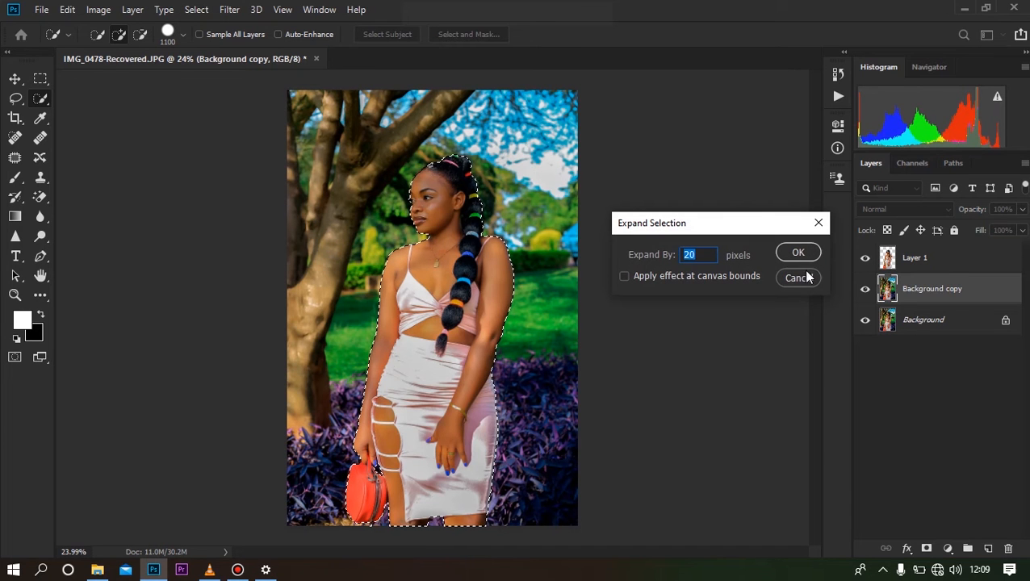
left_click(794, 254)
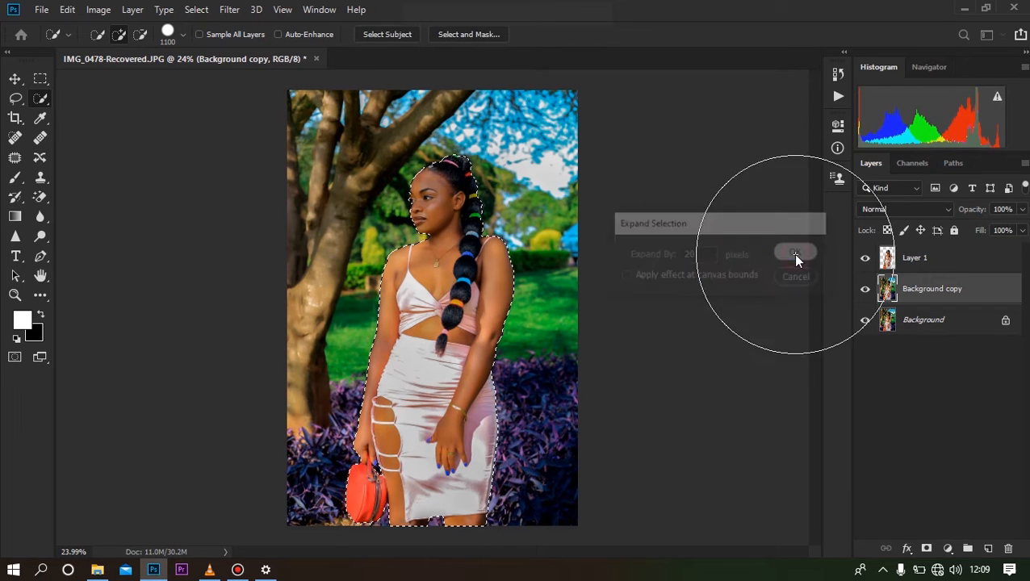
Hide Layer 1 and fill the selected area on Background copy using Content-Aware with Color Adaptation, Normal mode and 100% opacity
scroll(451, 209, "up", 6)
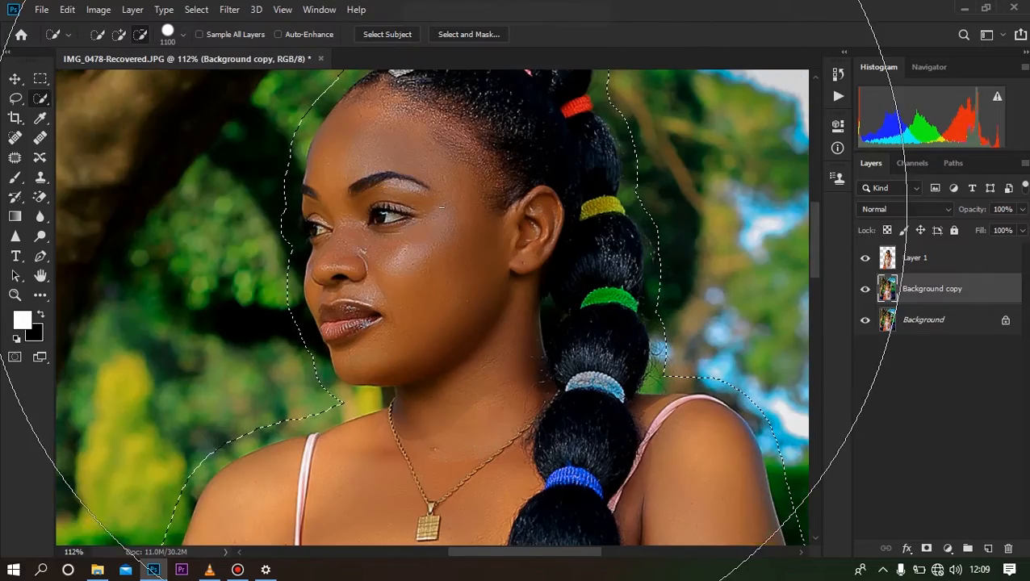
scroll(379, 300, "down", 6)
scroll(445, 218, "up", 4)
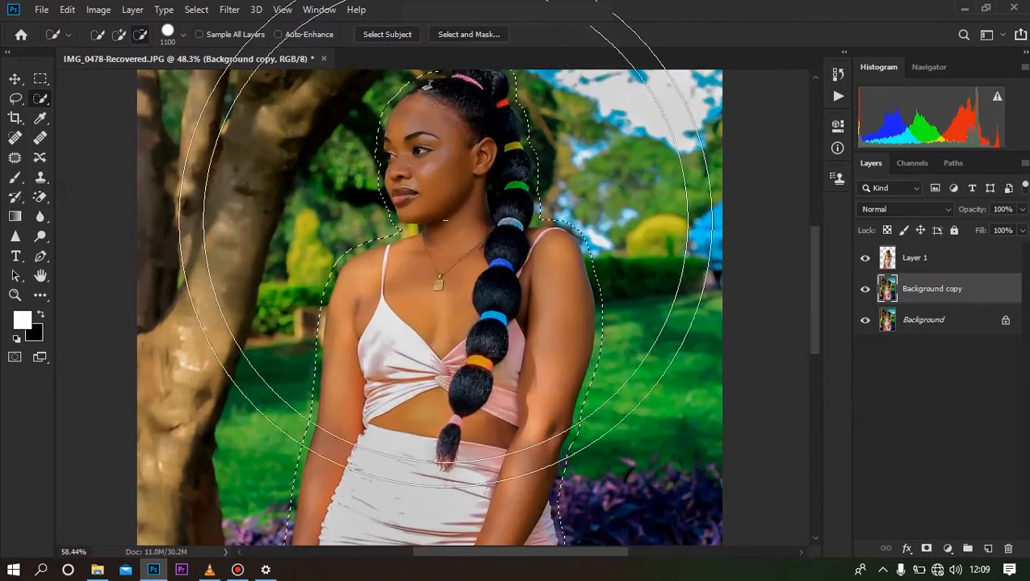
scroll(445, 219, "up", 2)
scroll(452, 216, "down", 5)
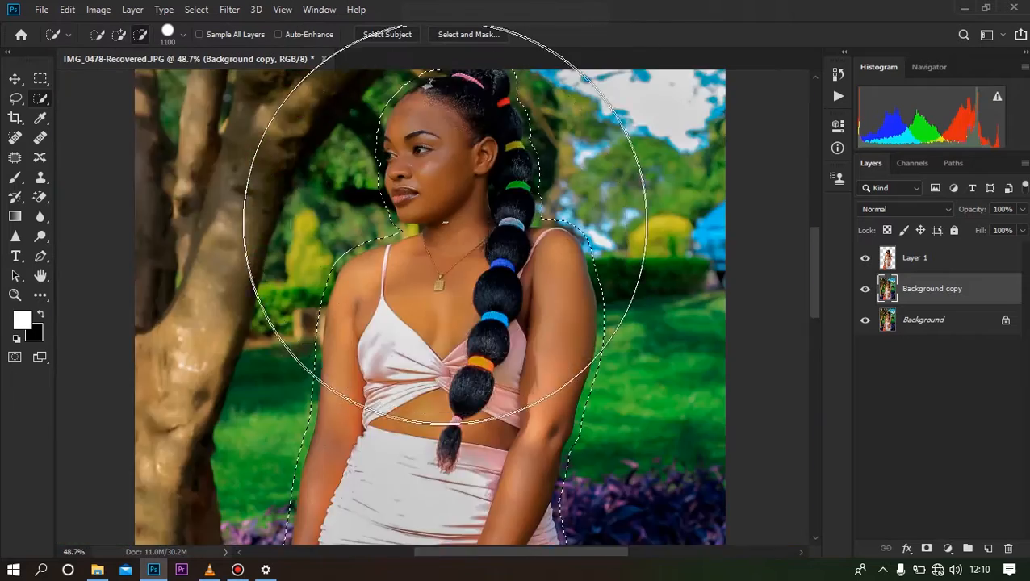
scroll(460, 214, "up", 2)
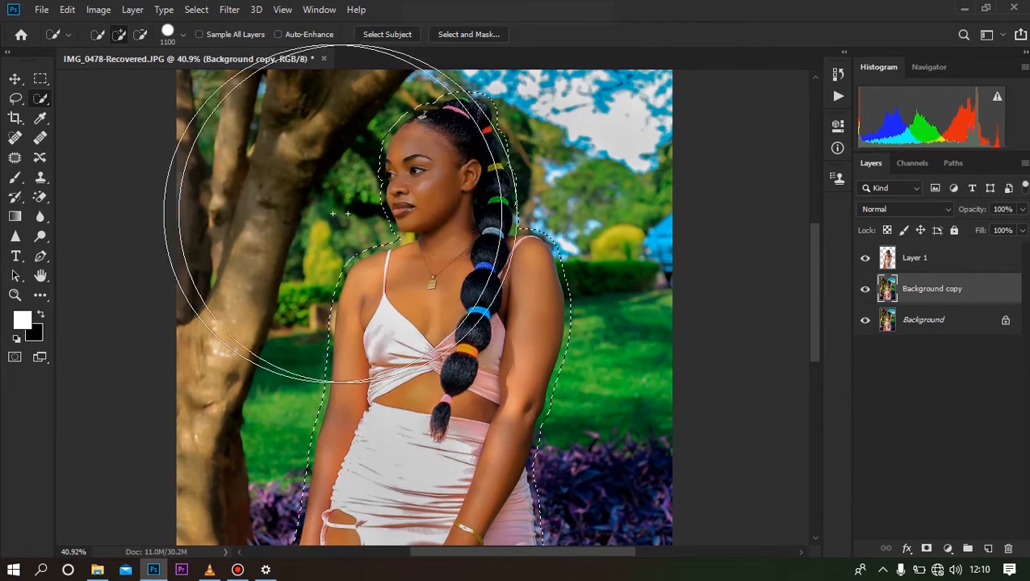
left_click(864, 257)
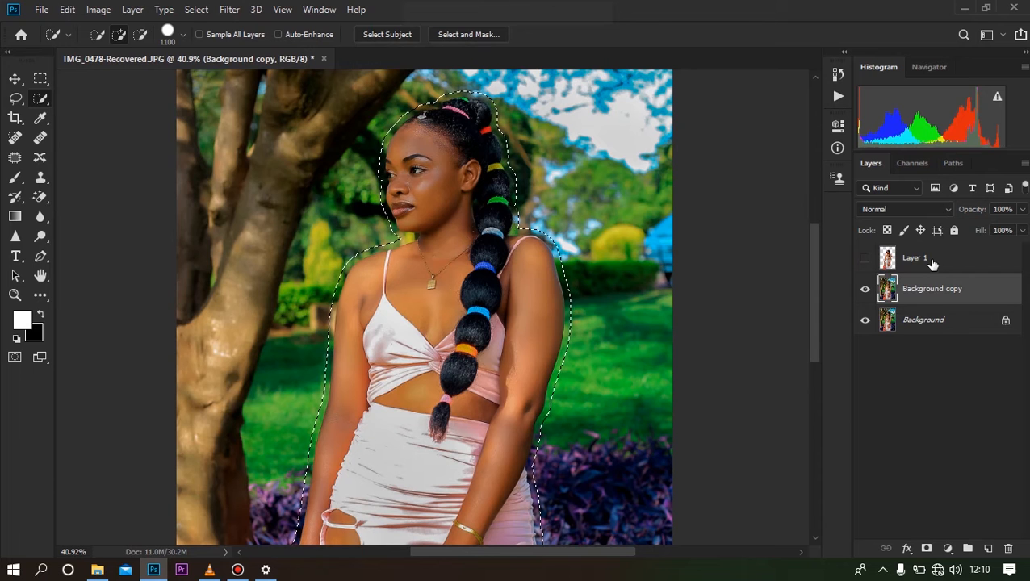
left_click(940, 256)
left_click(918, 287)
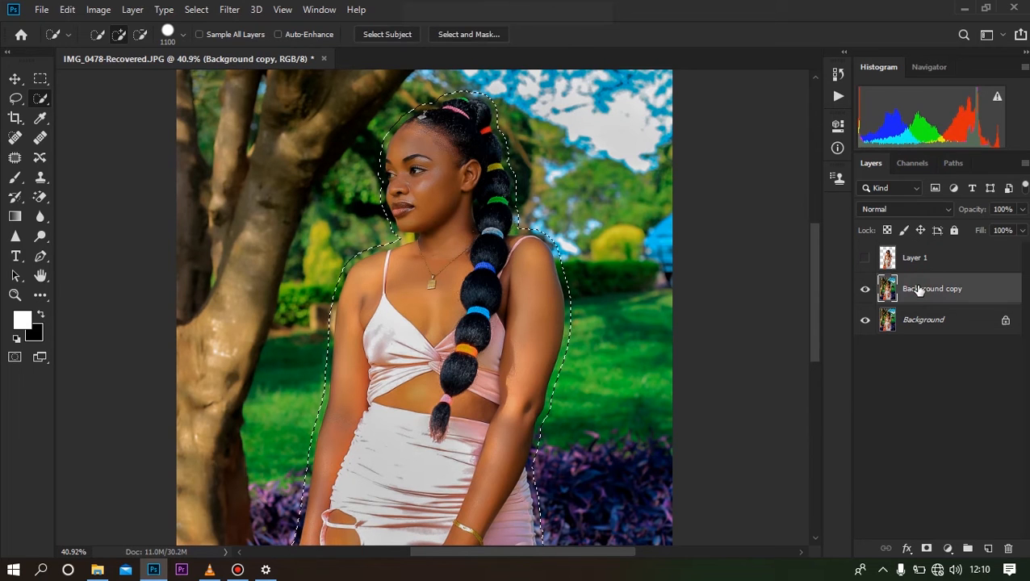
right_click(384, 212)
left_click(429, 388)
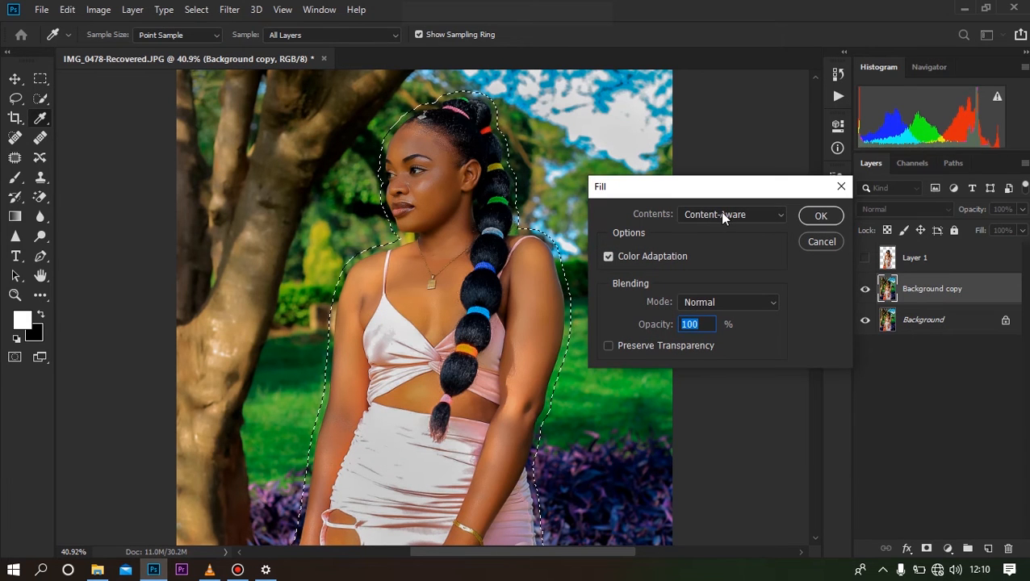
left_click(821, 216)
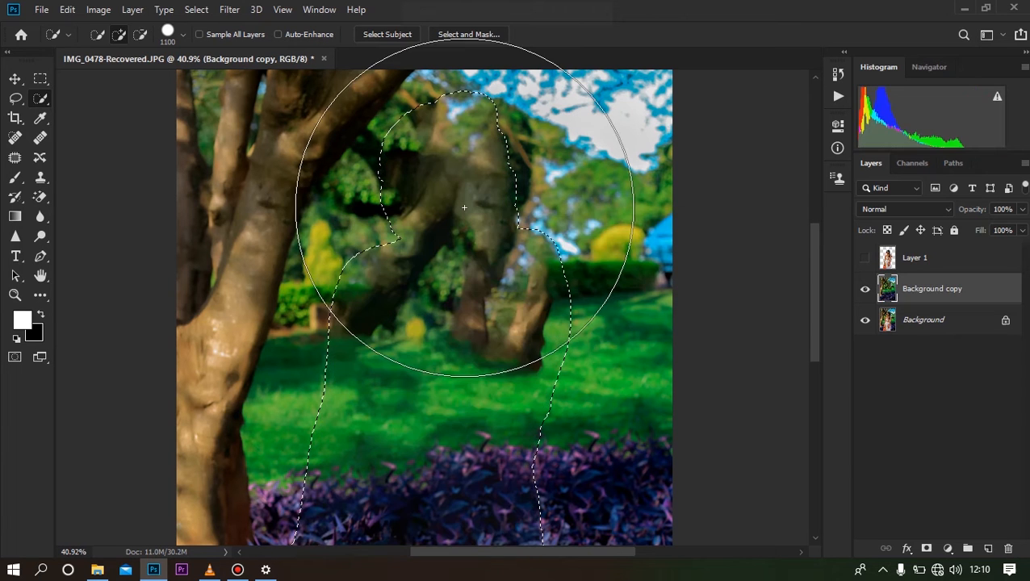
Deselect the filled area on Background copy
key("ctrl+0")
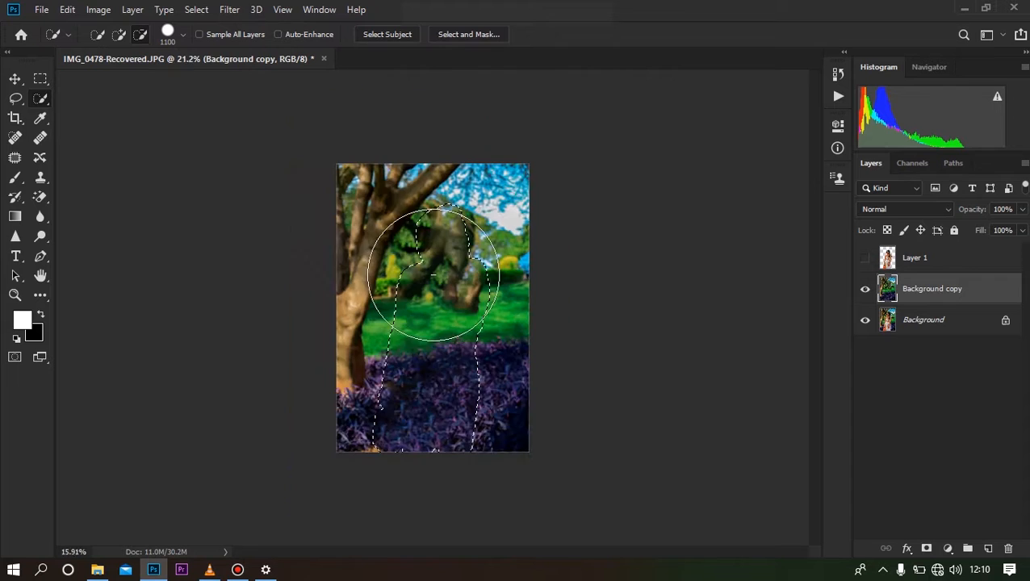
right_click(410, 246)
left_click(428, 255)
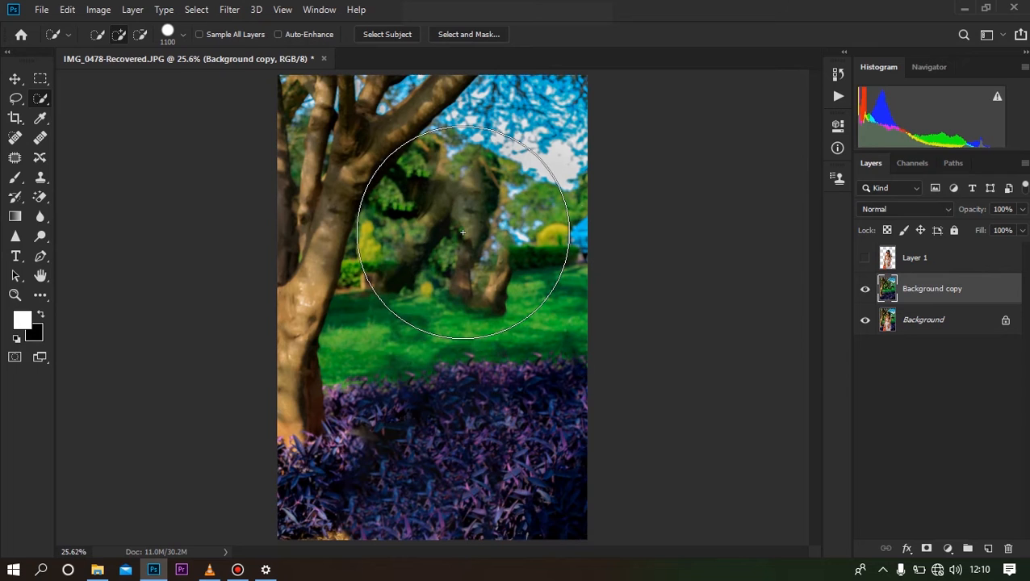
Switch Layer 1 and Background copy off and on to check the filled background, and leave all layers visible
left_click(864, 259)
left_click(864, 259)
left_click(865, 289)
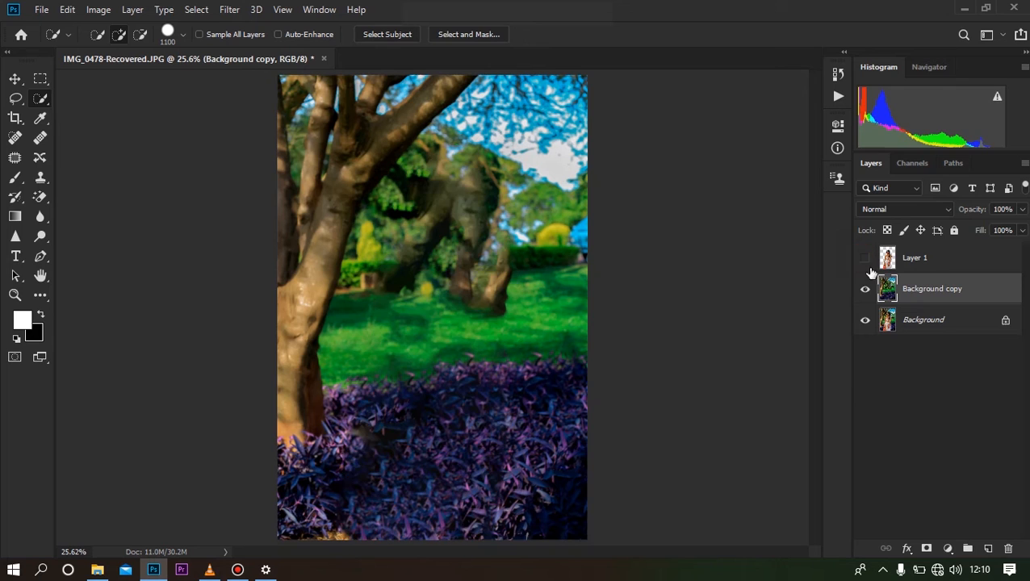
left_click(866, 290)
left_click(866, 290)
left_click(864, 260)
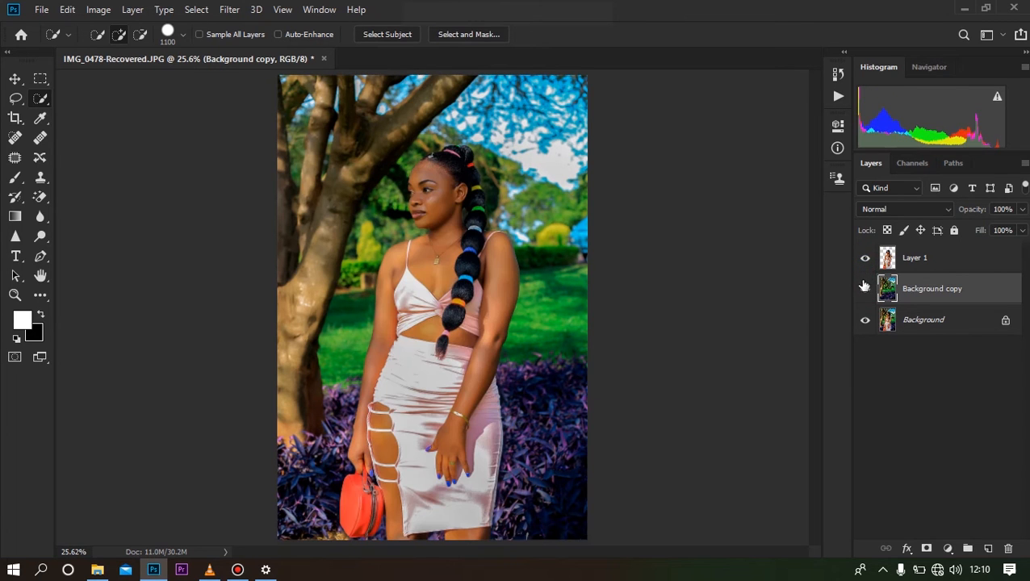
left_click(864, 260)
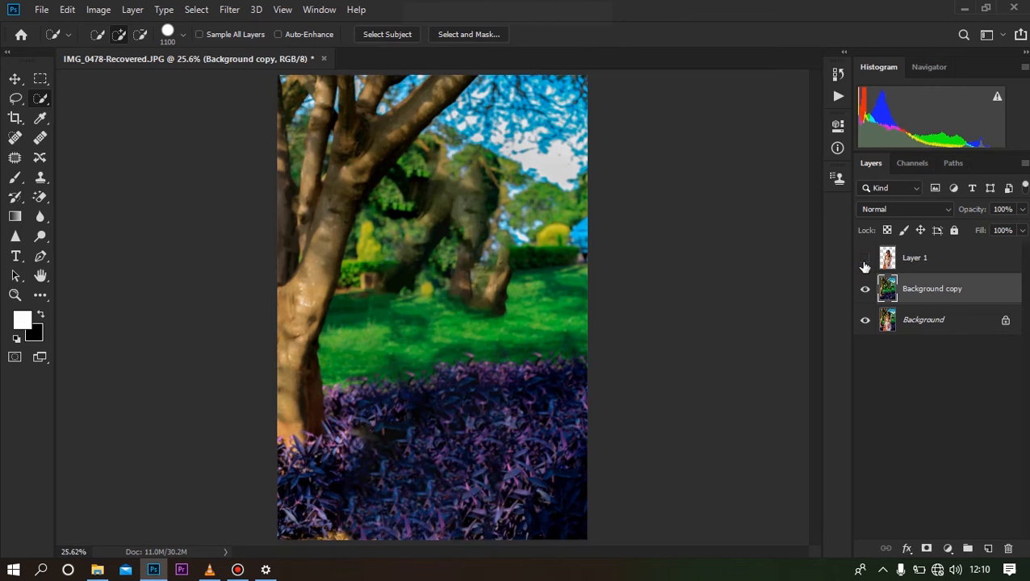
left_click(865, 260)
left_click(866, 260)
left_click(866, 260)
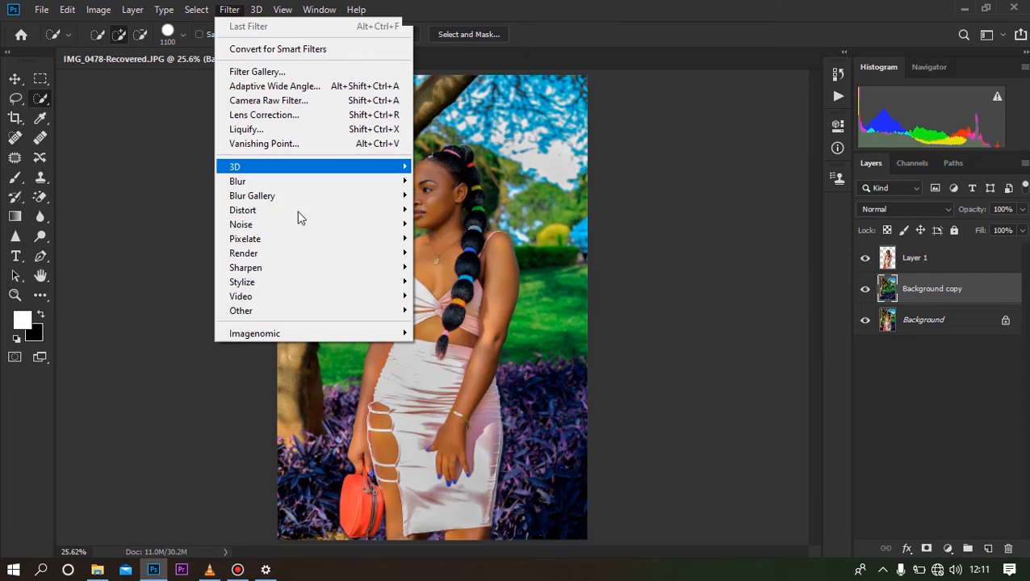
Apply a Field Blur to Background copy, trying strengths up to 220 before settling on a moderate blur behind the woman
mouse_move(295, 186)
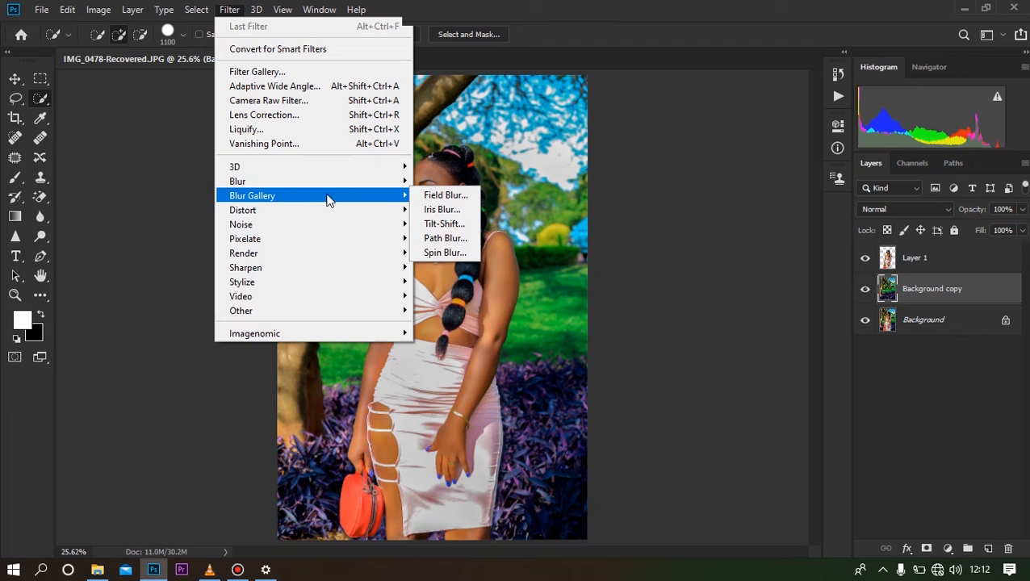
left_click(446, 197)
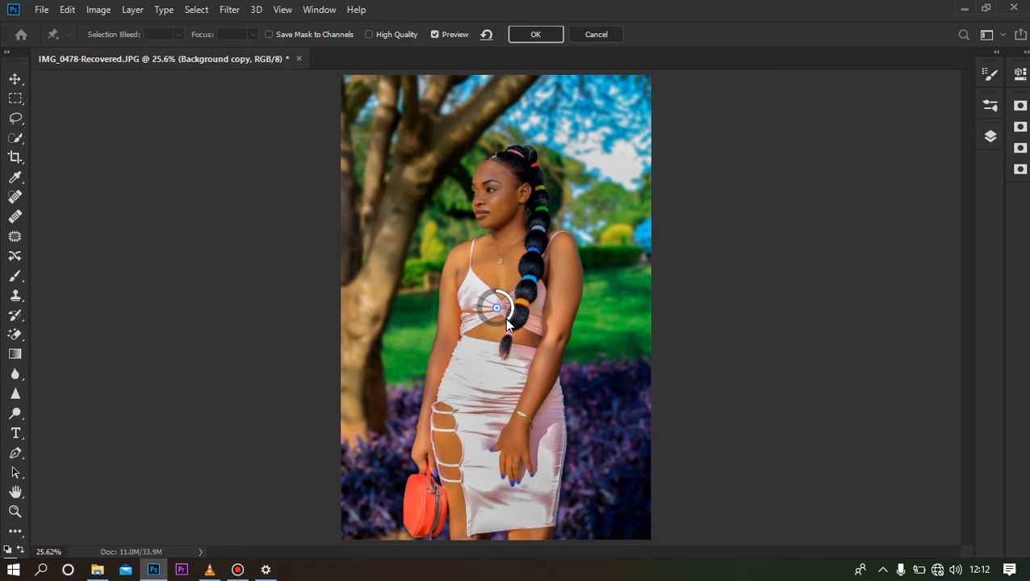
left_click_drag(506, 320, 471, 322)
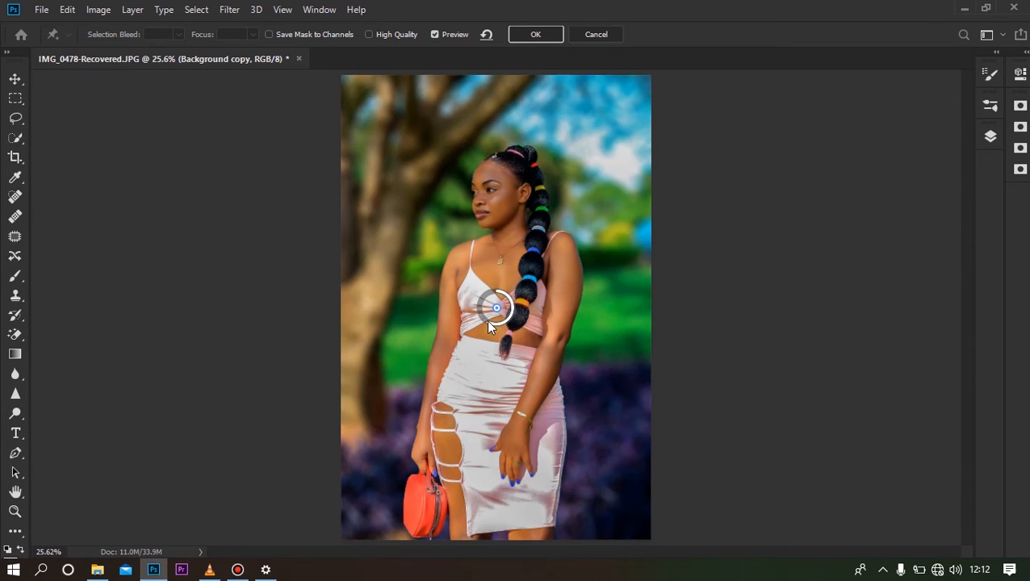
left_click_drag(487, 322, 469, 283)
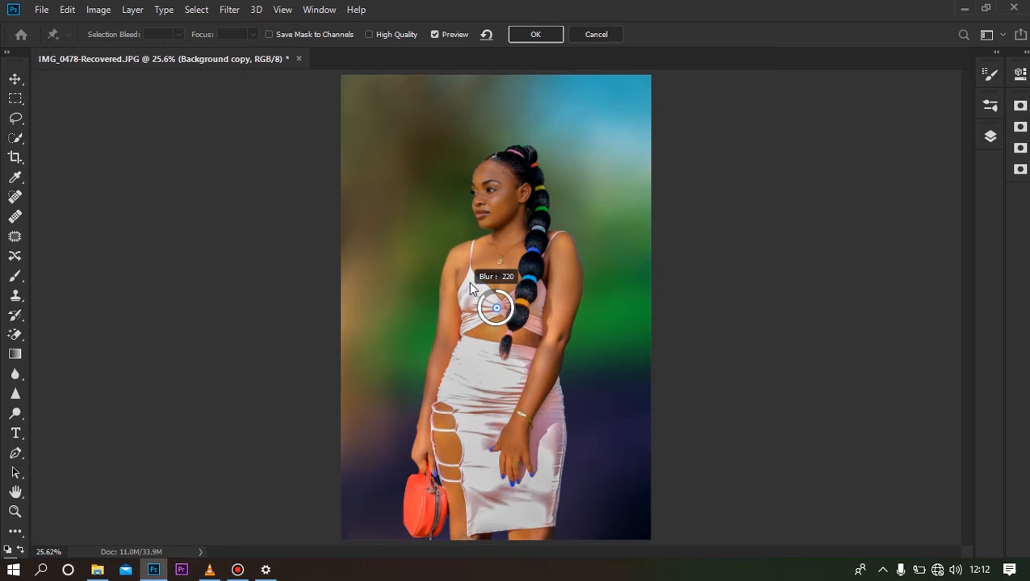
left_click_drag(469, 283, 485, 321)
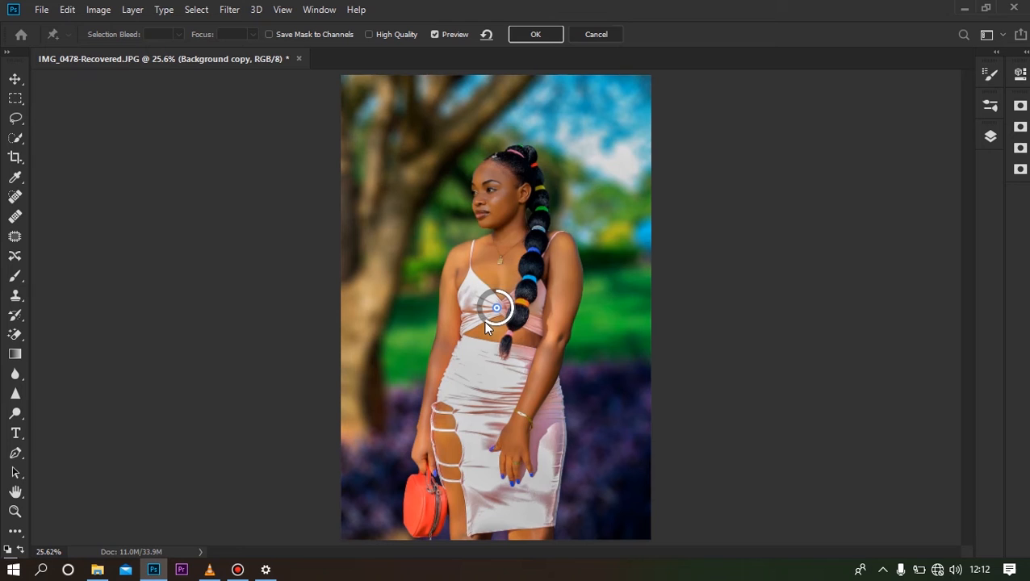
mouse_move(485, 320)
left_mouse_down()
mouse_move(525, 313)
mouse_move(461, 326)
mouse_move(474, 329)
left_mouse_up()
left_click(535, 34)
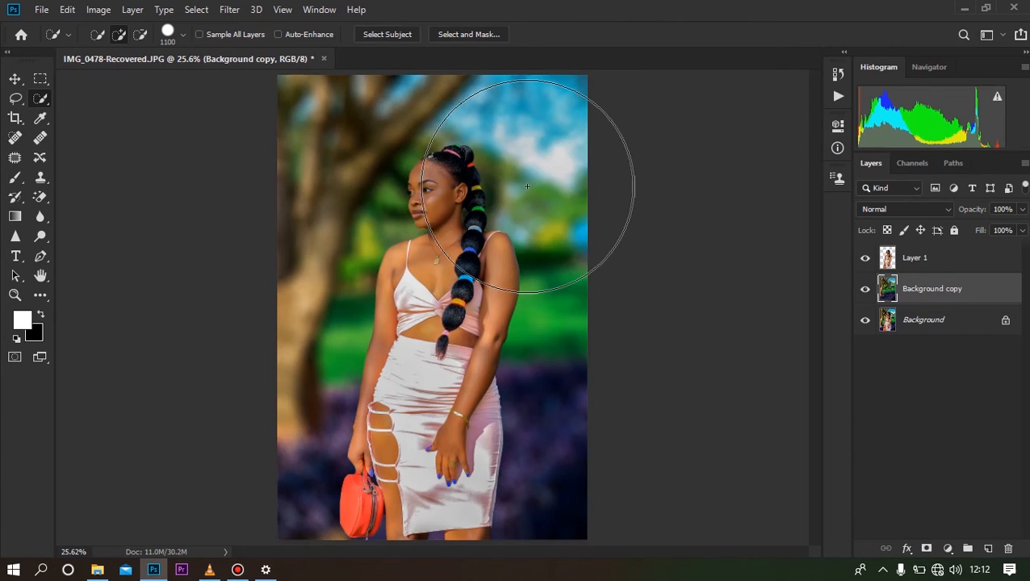
Switch Background copy off and on at several magnifications to compare the blurred background with the original, leaving it visible
scroll(565, 412, "up", 6)
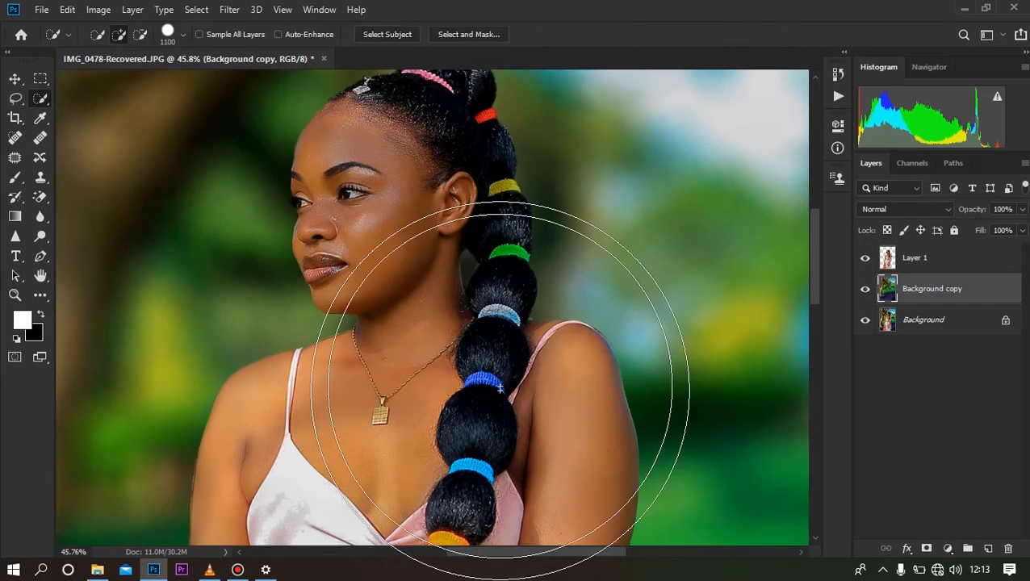
key("ctrl+0")
left_click(866, 289)
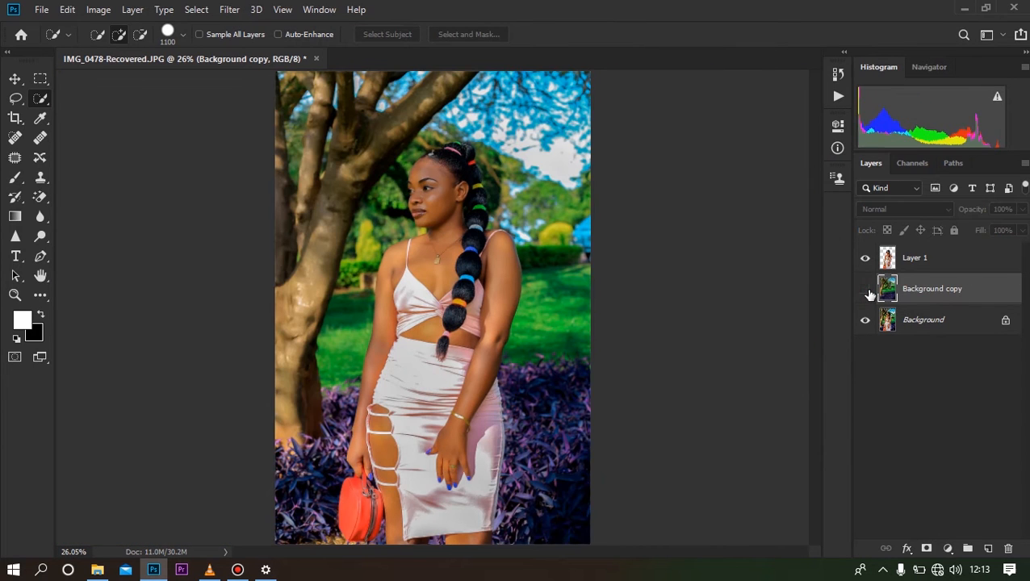
left_click(866, 289)
scroll(613, 242, "up", 4)
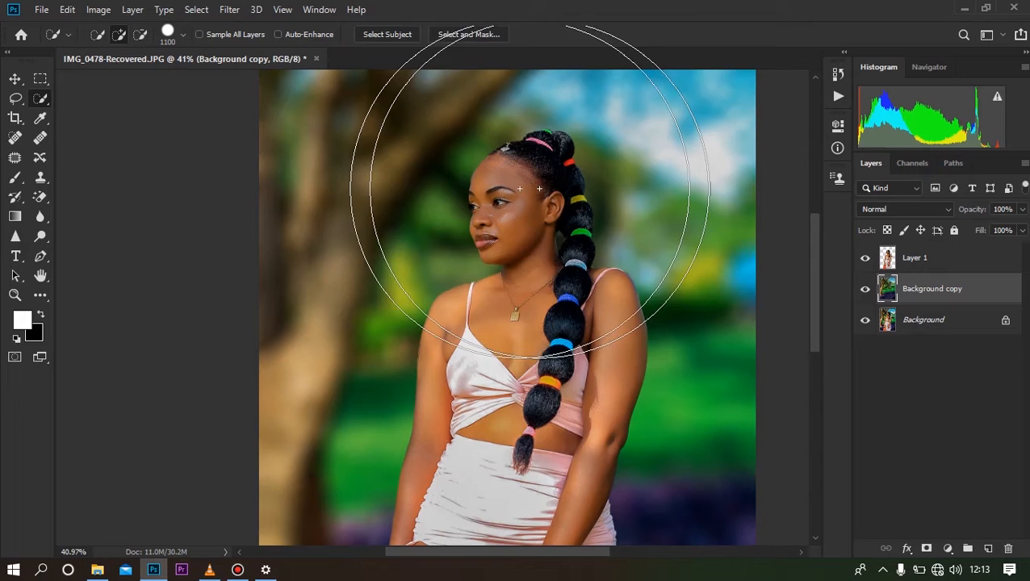
left_click(866, 290)
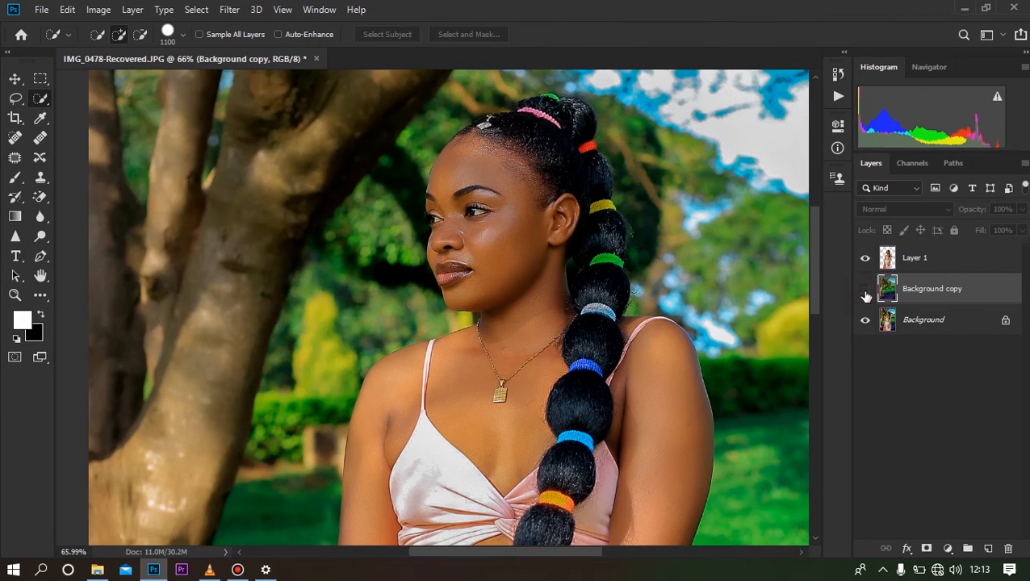
left_click(865, 290)
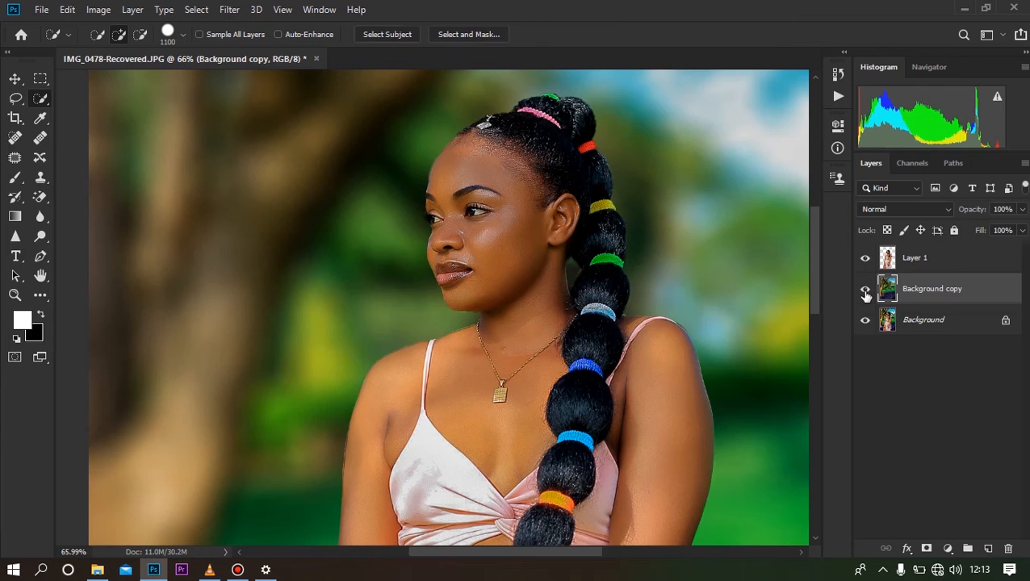
left_click(865, 293)
left_click(865, 292)
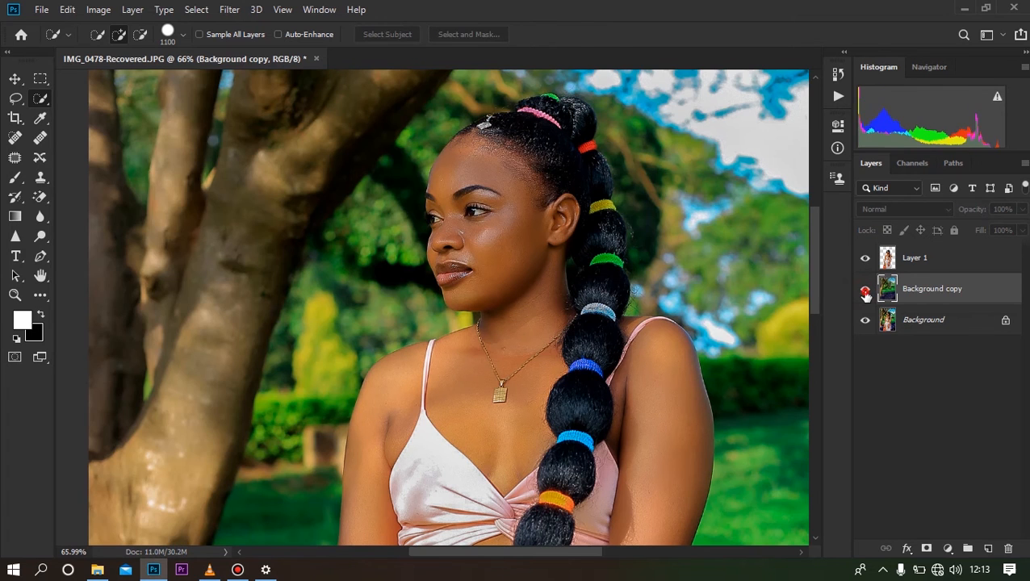
scroll(681, 288, "down", 5)
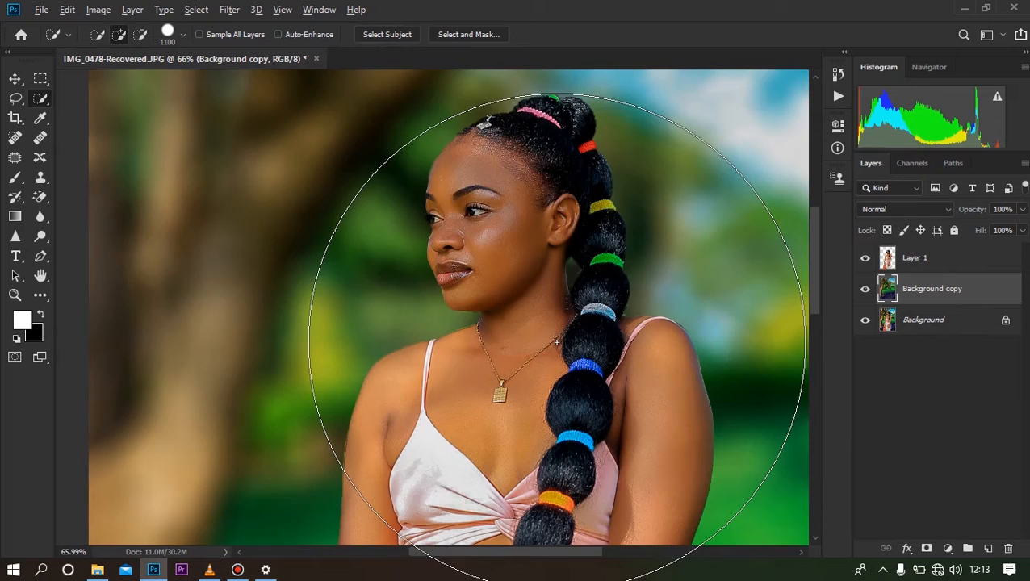
scroll(439, 186, "up", 1)
scroll(439, 187, "up", 1)
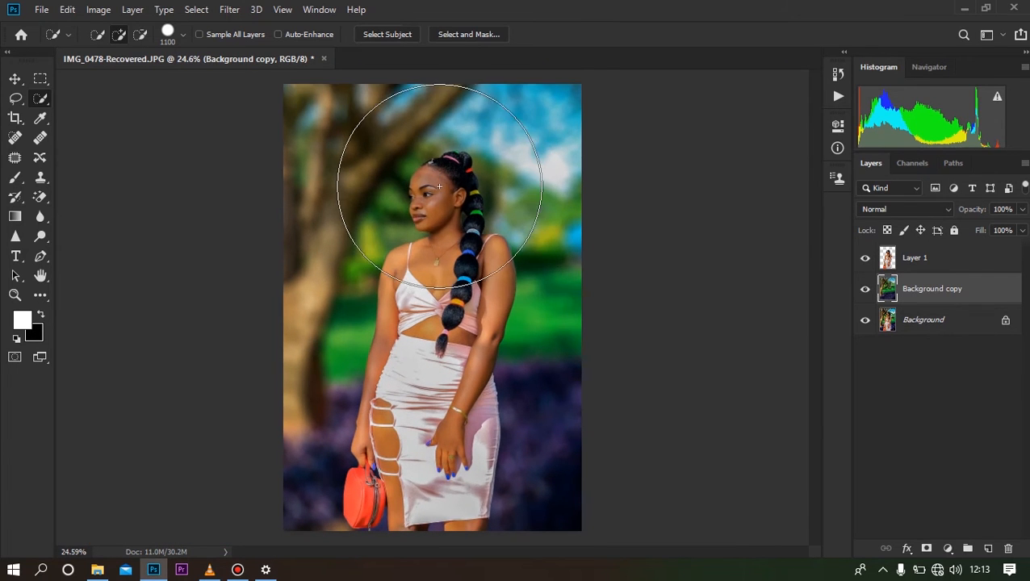
scroll(509, 190, "down", 1)
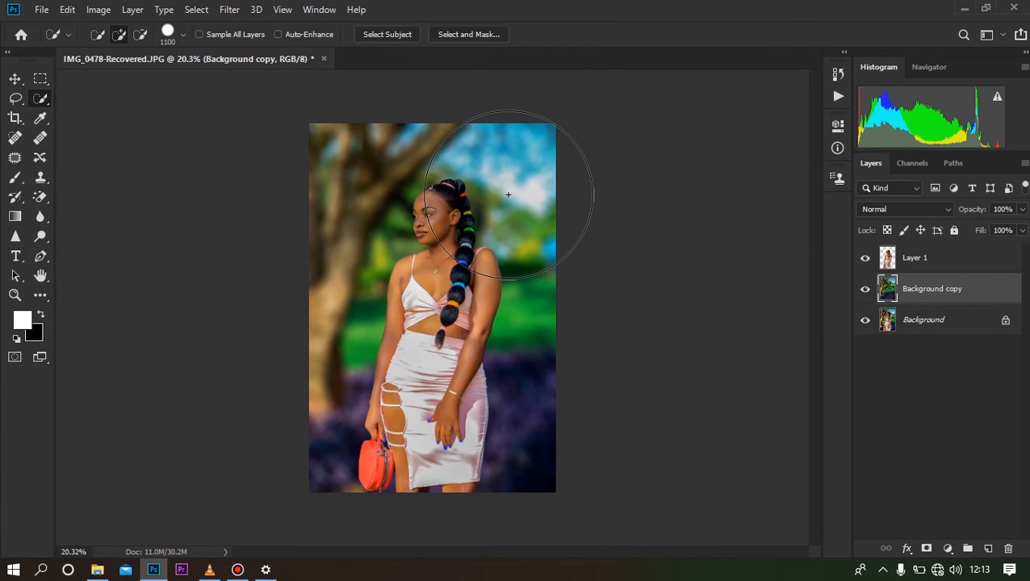
Add a new layer above Background copy and ready the Brush tool with white (ffffff) as the foreground colour
left_click(988, 549)
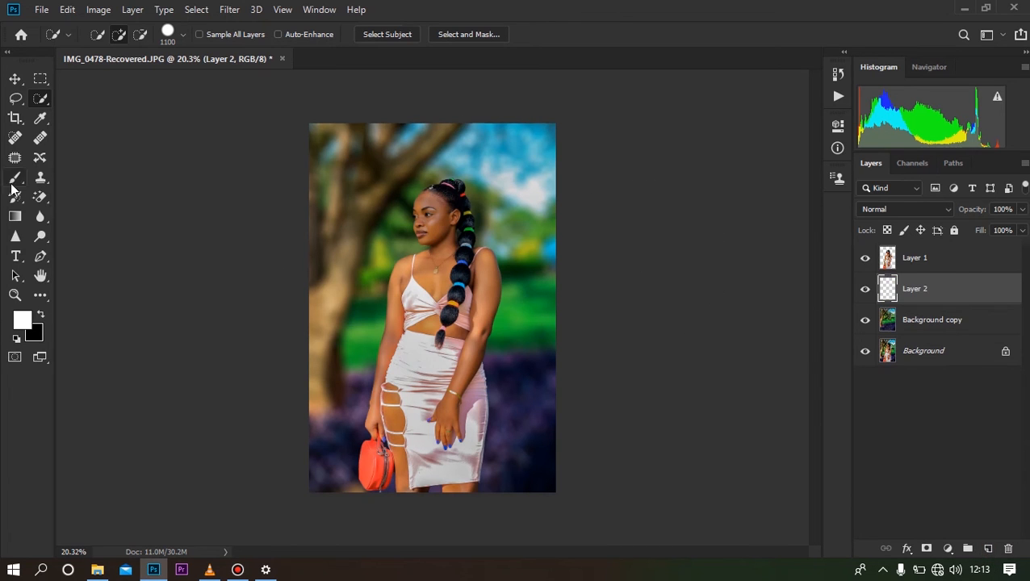
left_click(15, 179)
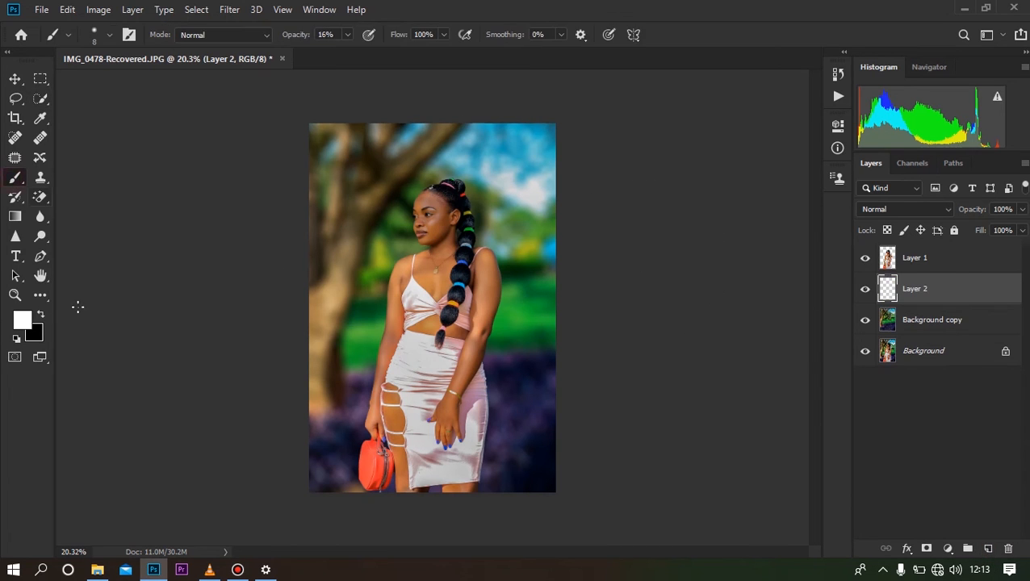
left_click(22, 323)
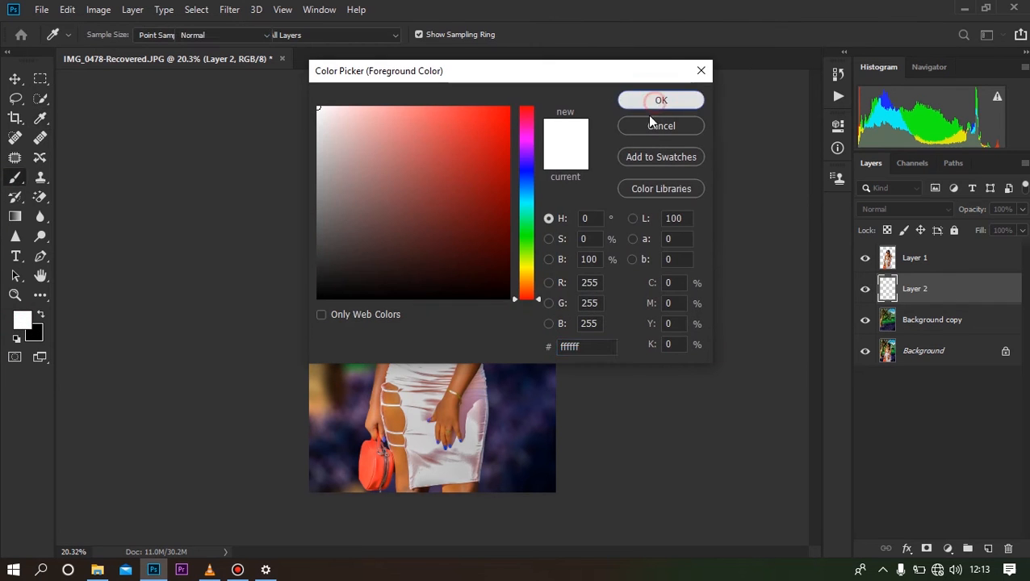
left_click(659, 102)
Paint soft white light on Layer 2 over the sky behind the woman's braid with a 1200 px brush at 16% opacity
key("bracketright")
key("bracketright")
key("bracketright")
key("bracketright")
key("bracketright")
key("bracketright")
key("bracketright")
key("bracketright")
key("bracketright")
key("bracketright")
key("bracketright")
key("bracketright")
key("bracketright")
key("bracketright")
key("bracketright")
key("bracketright")
key("bracketright")
key("bracketright")
key("bracketright")
key("bracketright")
left_click_drag(517, 176, 516, 210)
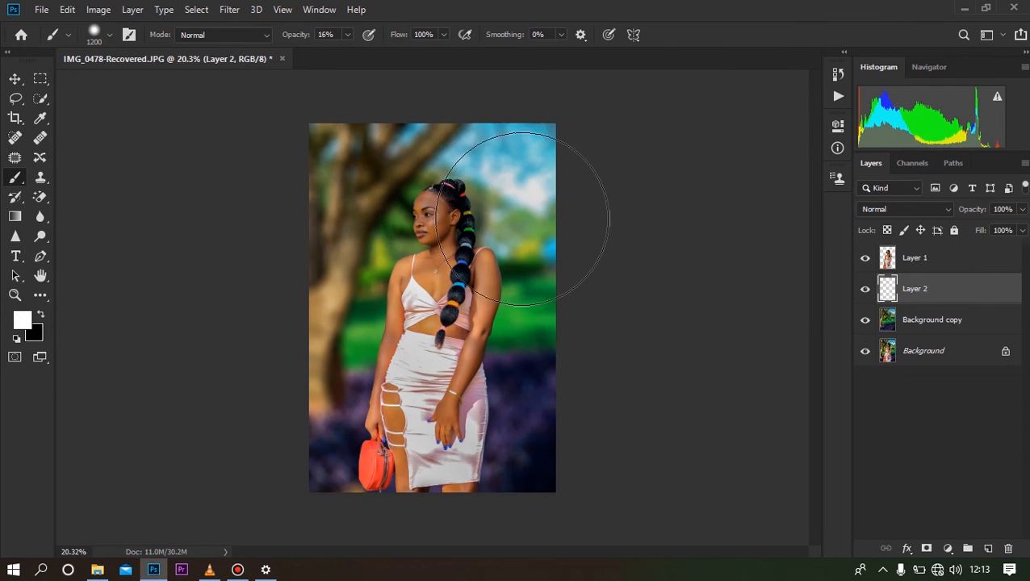
left_click(519, 198)
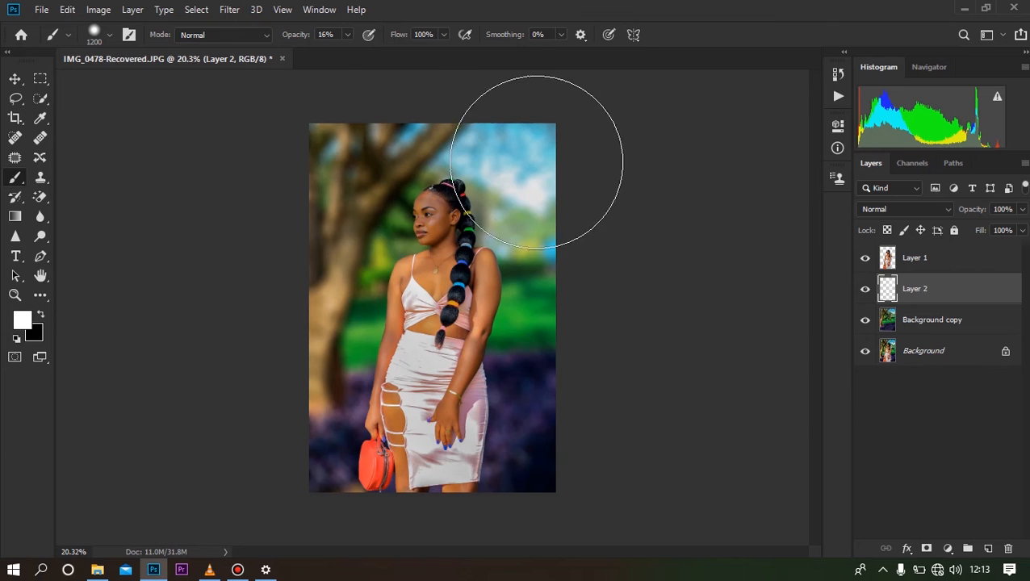
Choose a saturated golden yellow with hue 52 as the background colour and swap it to the foreground
left_click(35, 332)
left_click(523, 272)
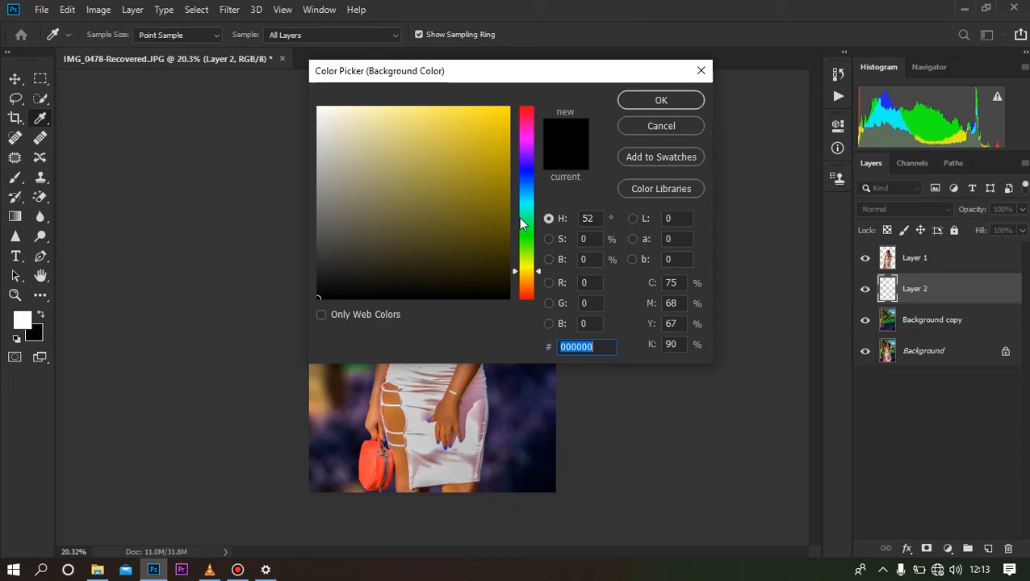
left_click(506, 118)
left_click(658, 99)
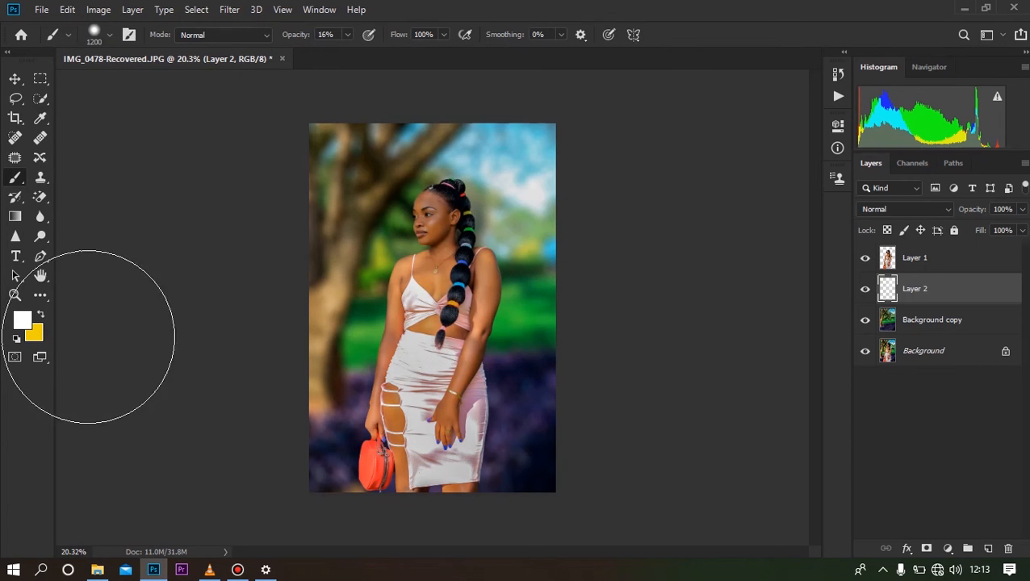
left_click(40, 315)
Paint a yellow glow on Layer 2 over the bright upper corner of the sky with a 700 px brush at 16% opacity
key("bracketleft")
key("bracketleft")
key("bracketleft")
key("bracketleft")
key("bracketleft")
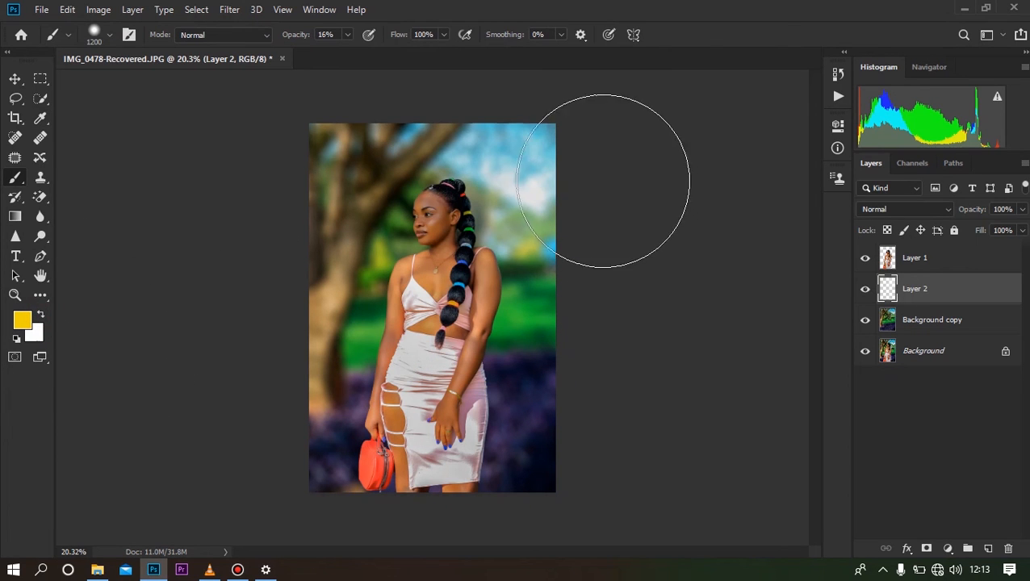
left_click_drag(544, 149, 559, 212)
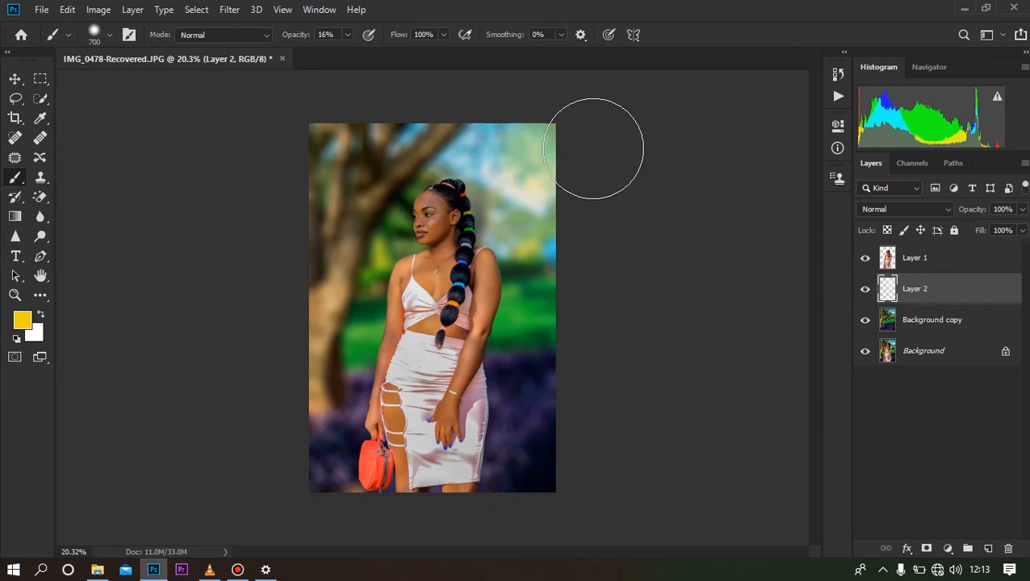
scroll(552, 129, "up", 3)
scroll(553, 173, "down", 3)
scroll(549, 177, "up", 1)
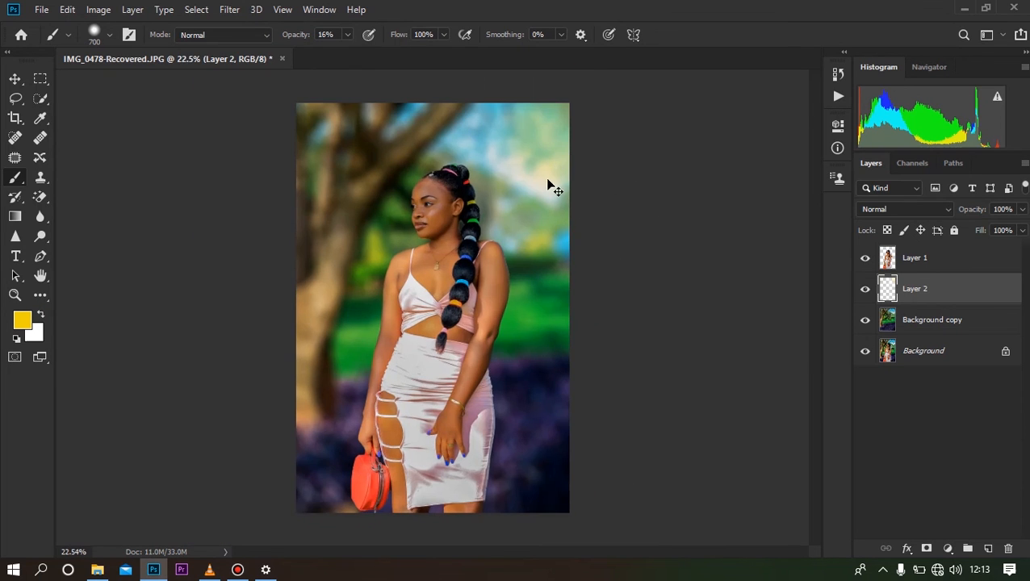
Enlarge the painted glow on Layer 2 with Free Transform so its light spreads further over the background
key("ctrl+t")
left_click_drag(401, 308, 378, 362)
left_click(727, 35)
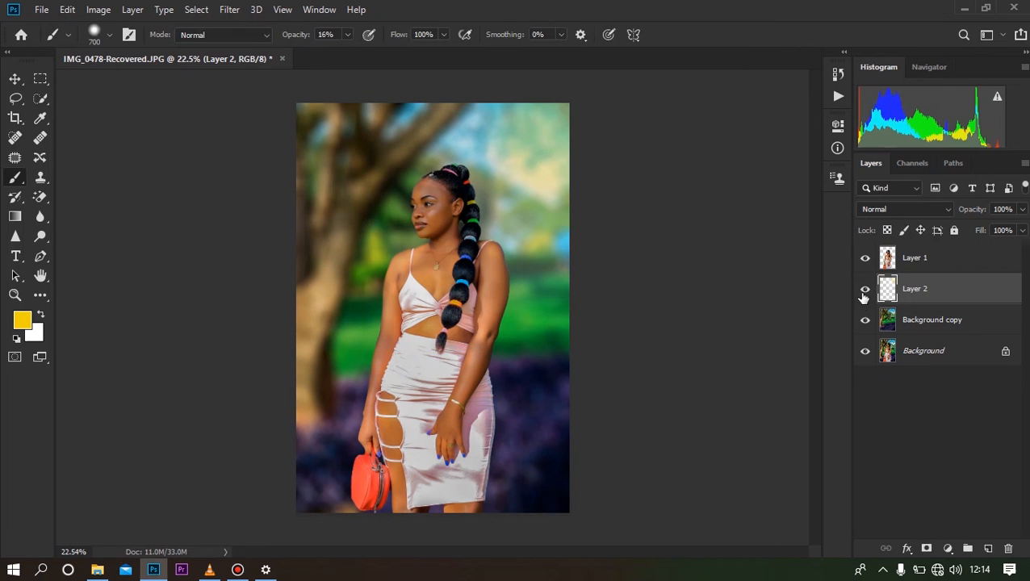
Set Layer 2's blend mode to Soft Light and switch the layer off and on to compare the glow
left_click(865, 289)
left_click(864, 290)
left_click(925, 212)
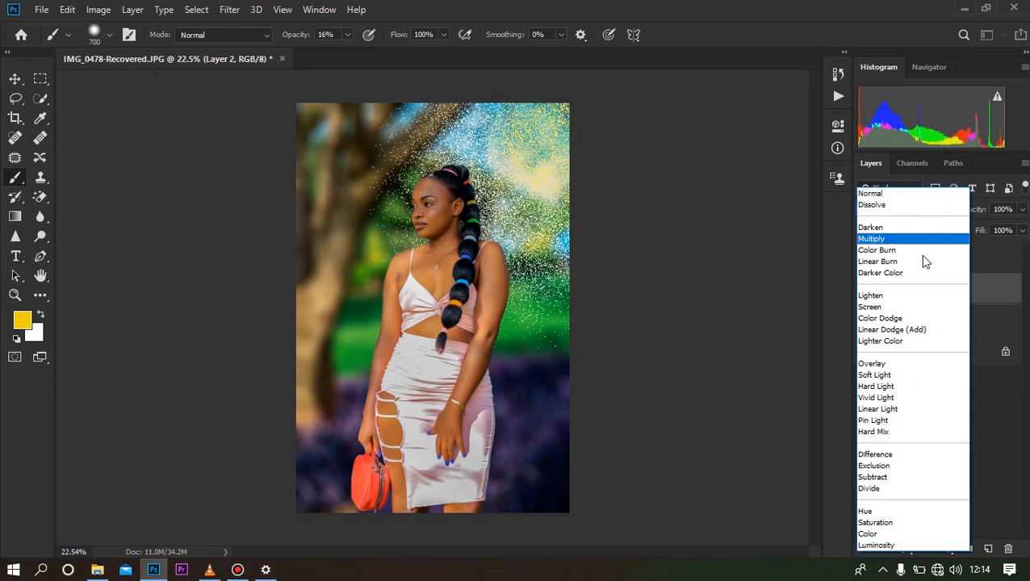
left_click(887, 374)
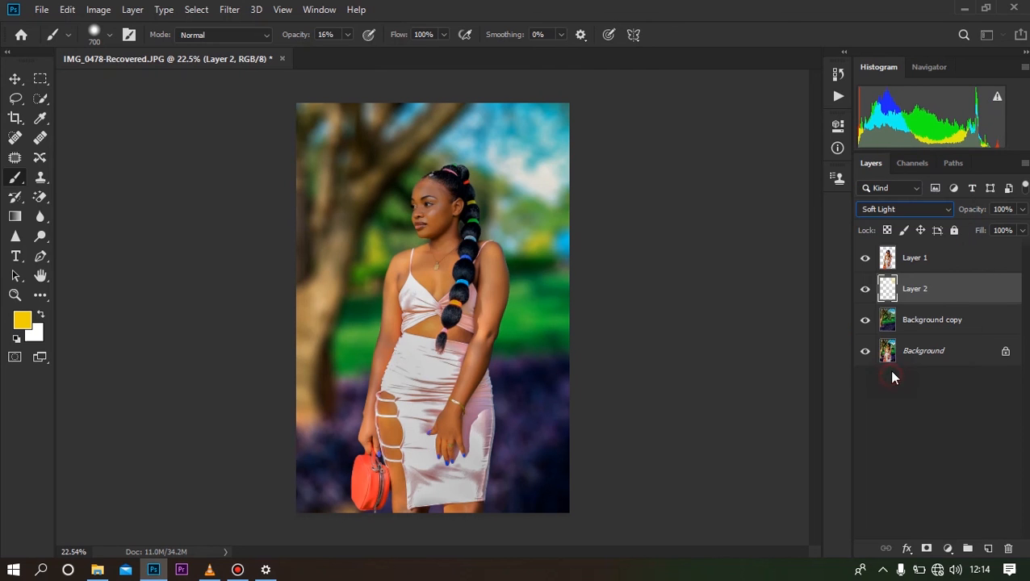
left_click(865, 289)
left_click(866, 290)
Lower Layer 2's opacity to 63% and switch the layer off and on to check the softer glow
left_click(1022, 209)
left_click_drag(1024, 228, 998, 234)
left_click(869, 290)
left_click(869, 289)
Examine the edit up close, and compare it with the original by showing only the Background layer before restoring all layers
scroll(454, 163, "up", 8)
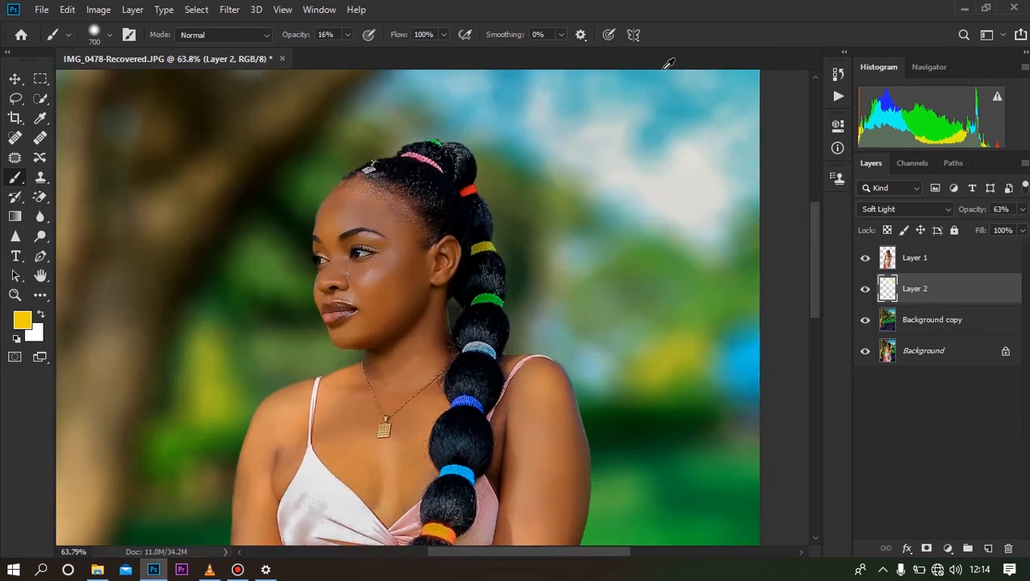
scroll(577, 212, "down", 7)
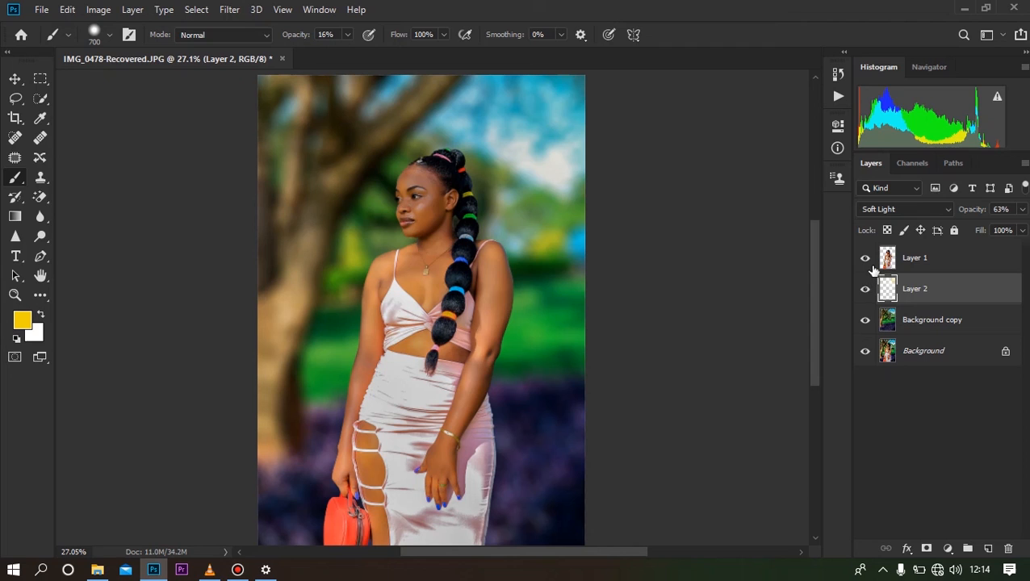
left_click(865, 352, "alt")
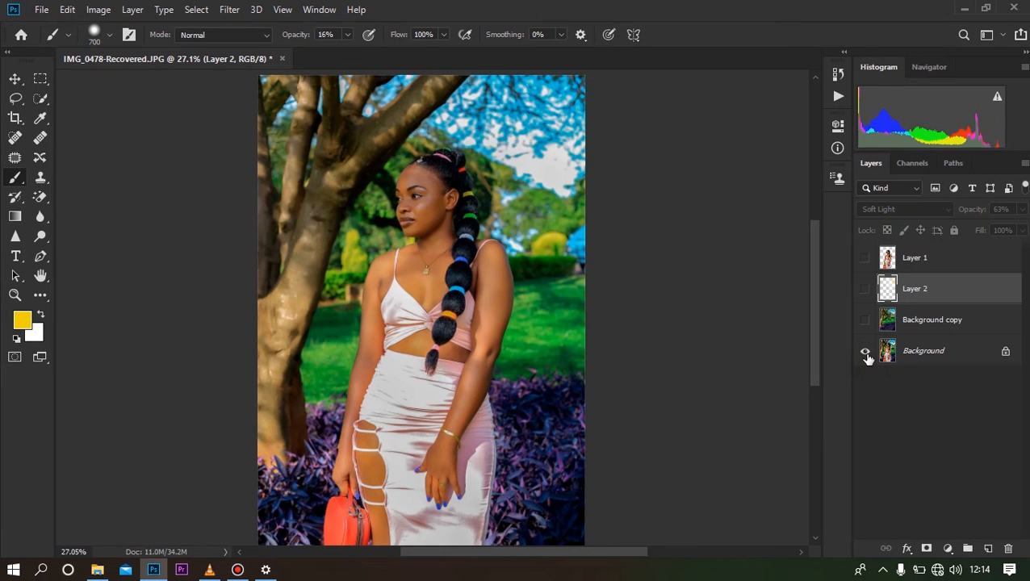
left_click(865, 353, "alt")
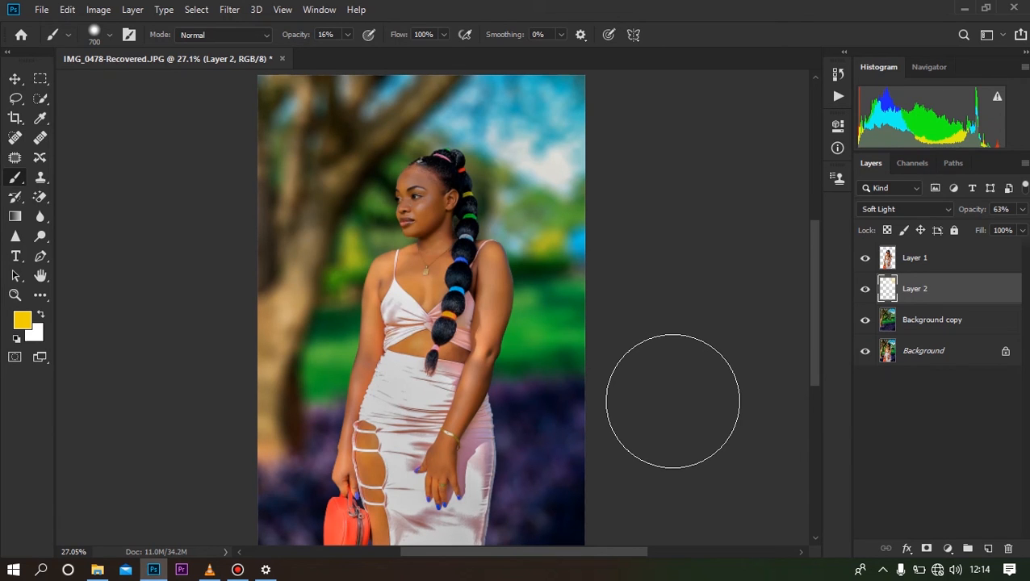
Open the layer commands for the Background layer
right_click(930, 356)
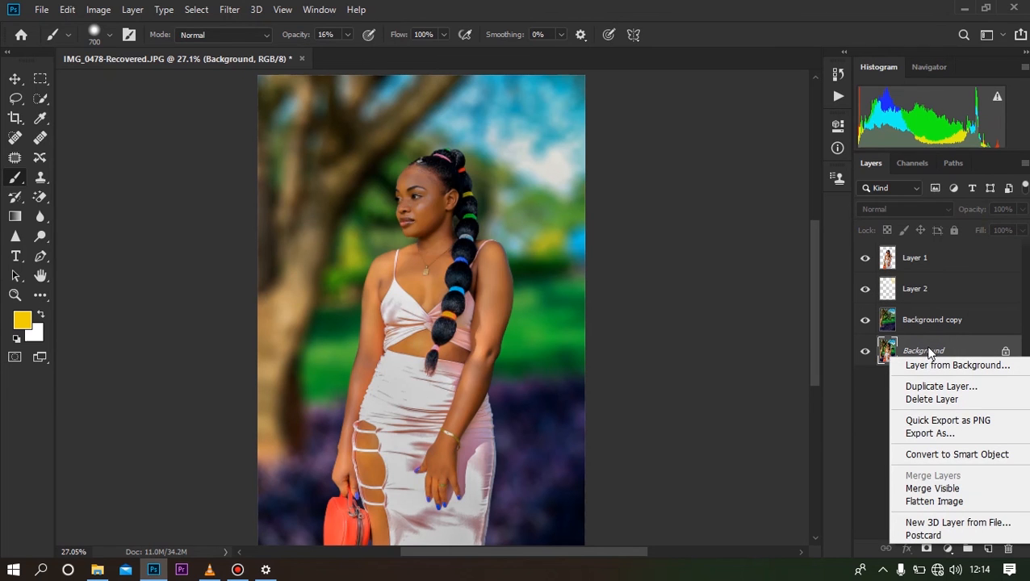